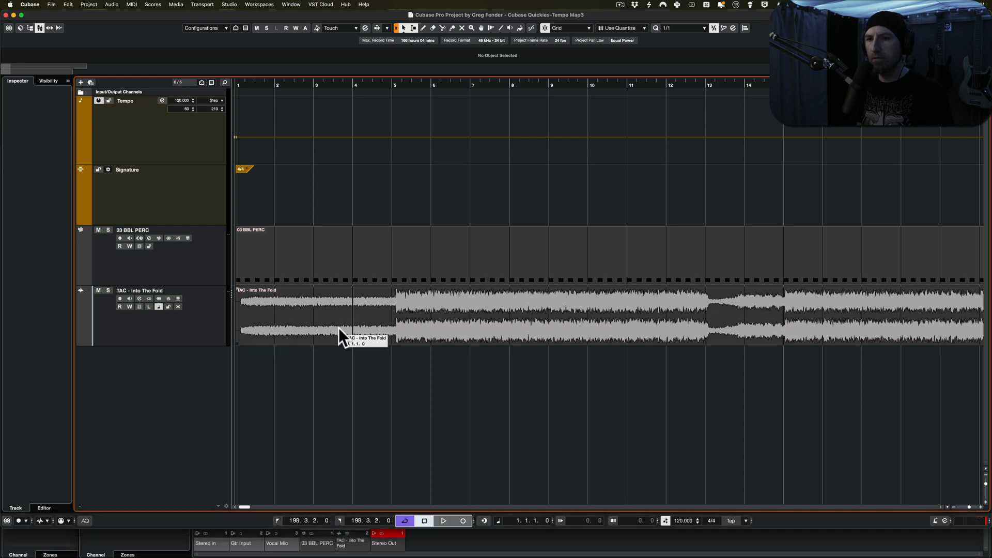
# - Mute the 03 BBL PERC track and play the song from bar 1 and from bar 5
pyautogui.press('shift')
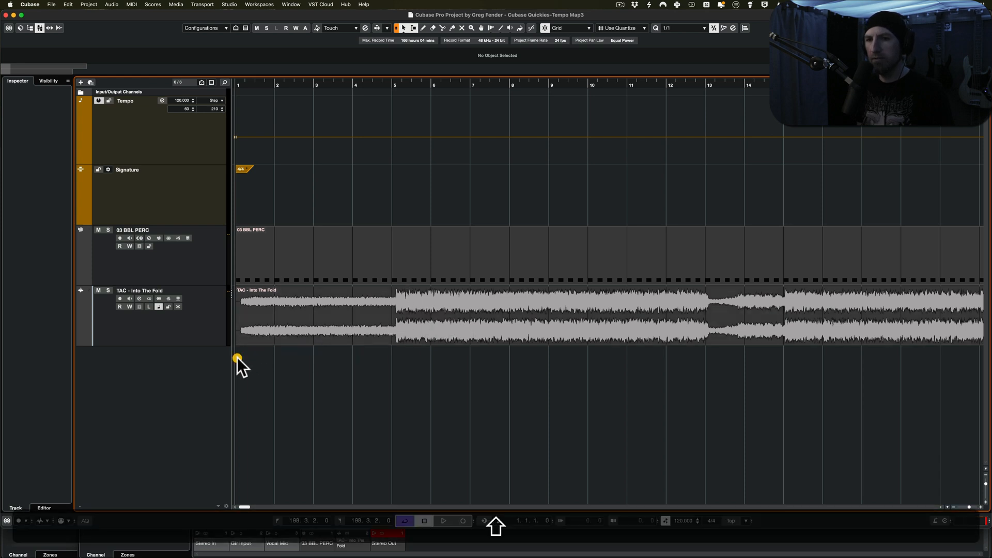
pyautogui.press('space')
pyautogui.click(98, 230)
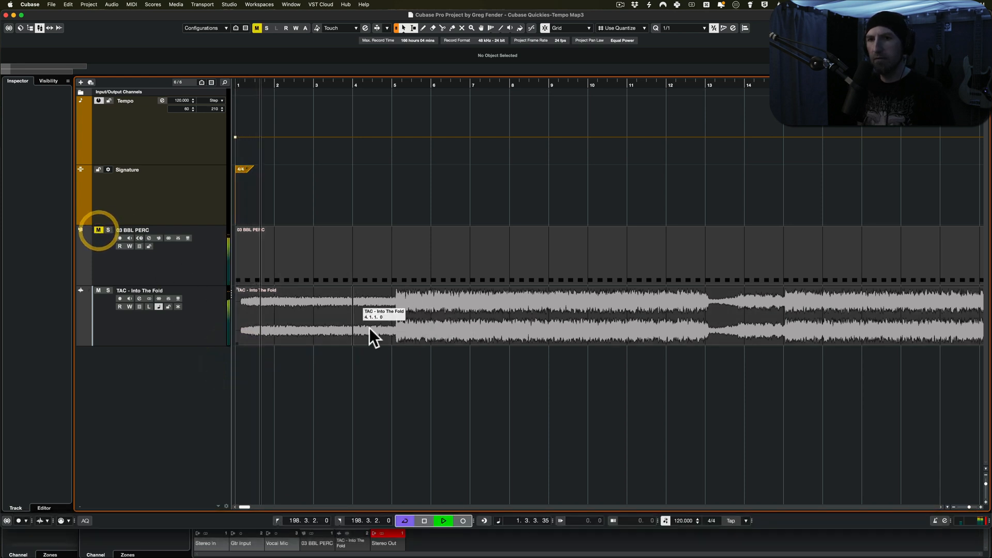
pyautogui.press('space')
pyautogui.click(394, 361)
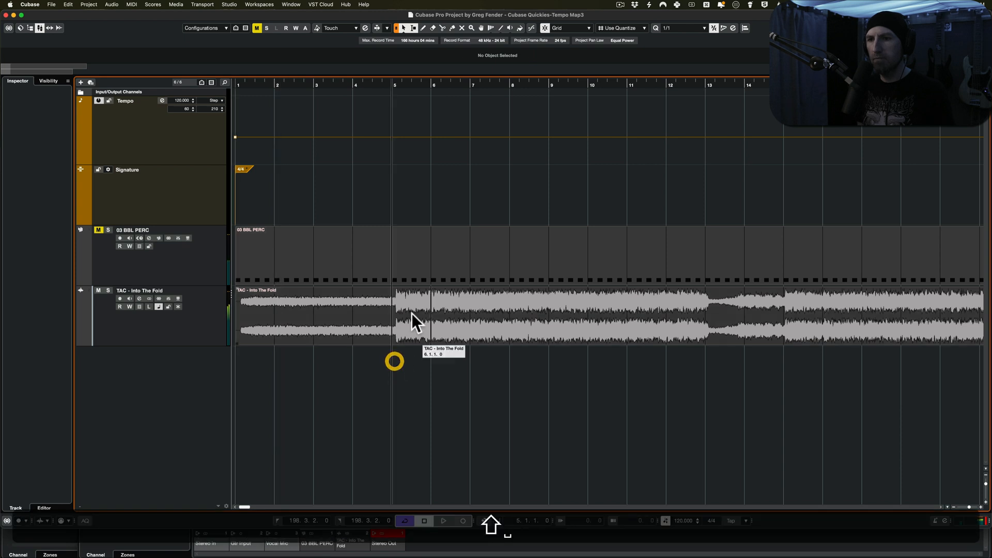
pyautogui.press('space')
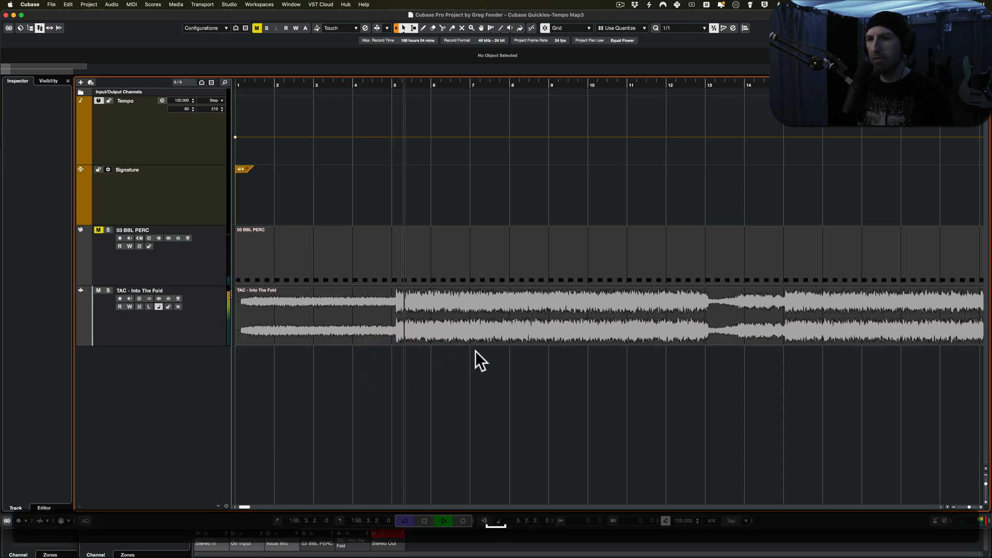
pyautogui.press('space')
# - Trim the start of the TAC - Into The Fold clip to the loud entry just after bar 5 and align it to bar 1
pyautogui.keyDown('super'); pyautogui.scroll(5, 409, 328); pyautogui.keyUp('super')
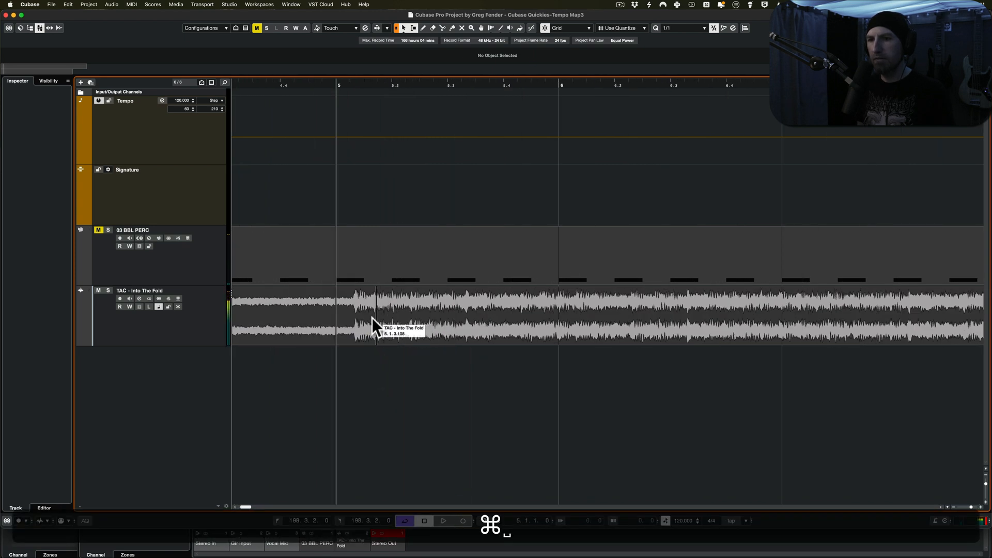
pyautogui.keyDown('super'); pyautogui.scroll(-5, 350, 310); pyautogui.keyUp('super')
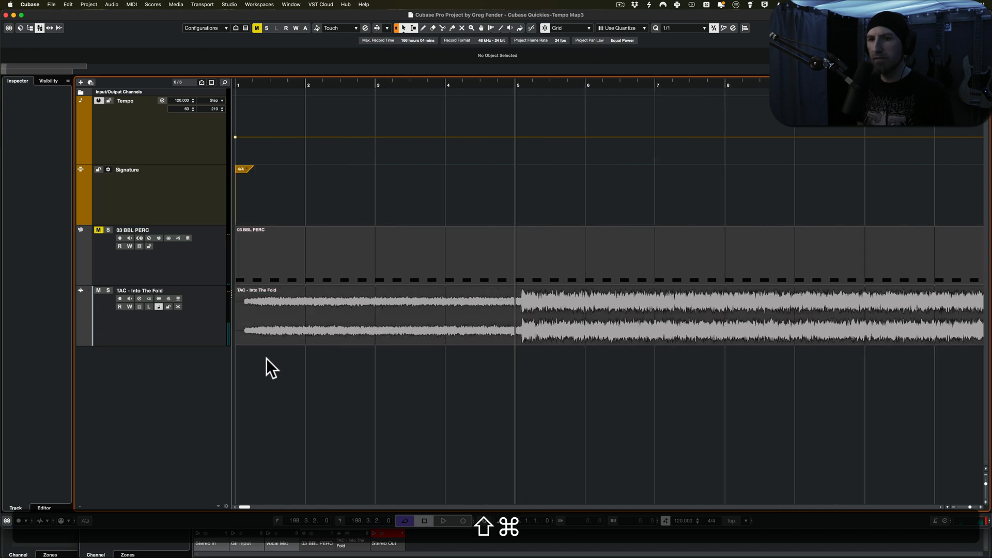
pyautogui.moveTo(237, 343); pyautogui.dragTo(521, 329)
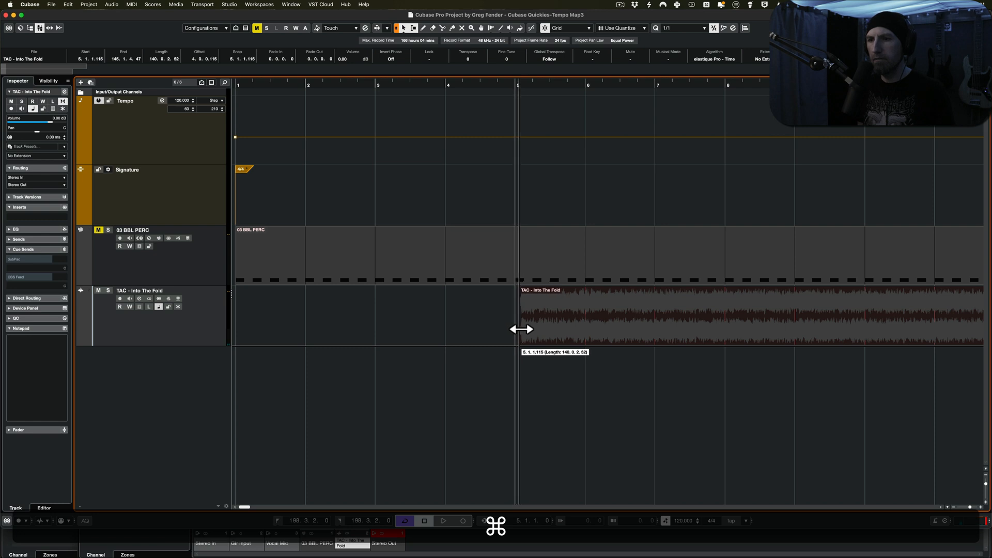
pyautogui.moveTo(521, 328); pyautogui.dragTo(258, 344)
# - Play the trimmed clip from bar 1 to check its first beat and count the pulse
pyautogui.press('space')
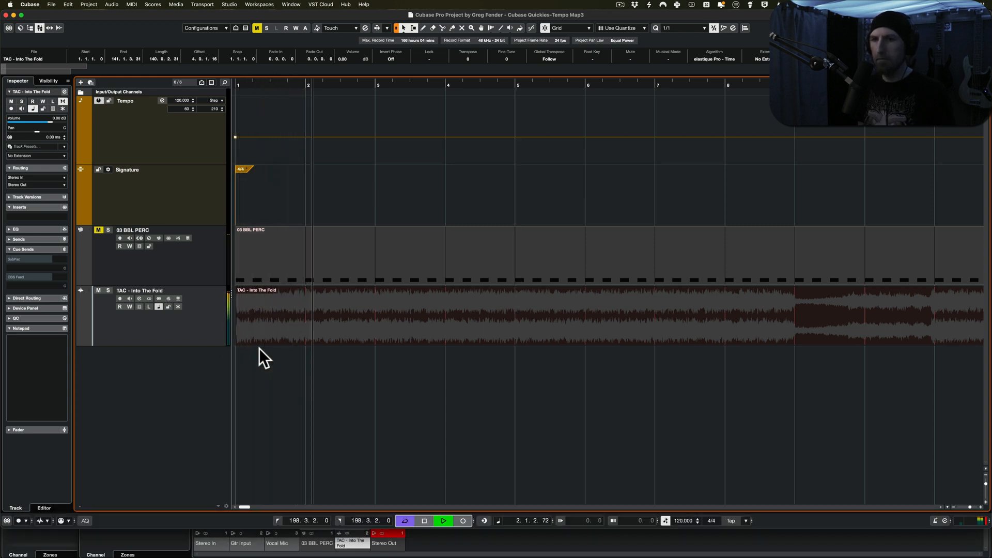
pyautogui.press('space')
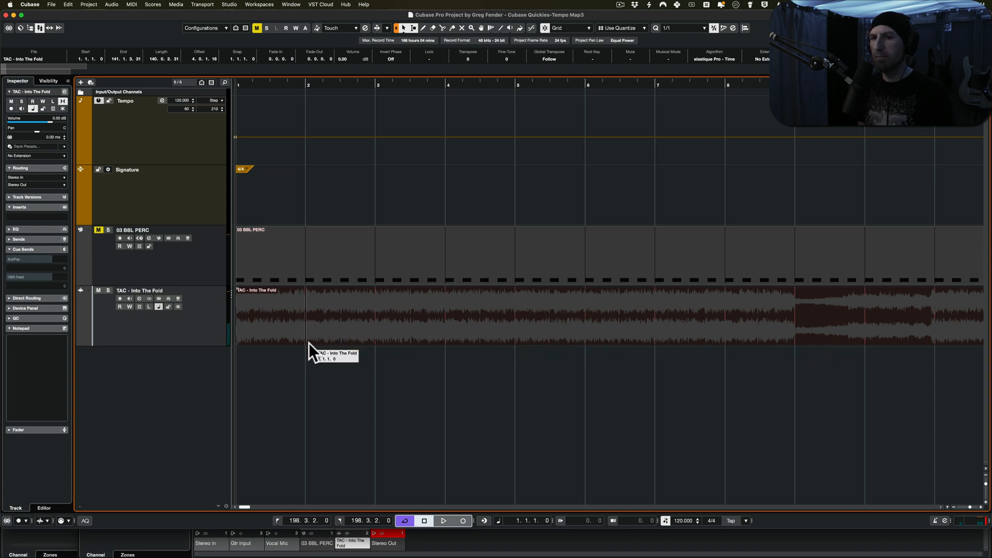
pyautogui.press('space')
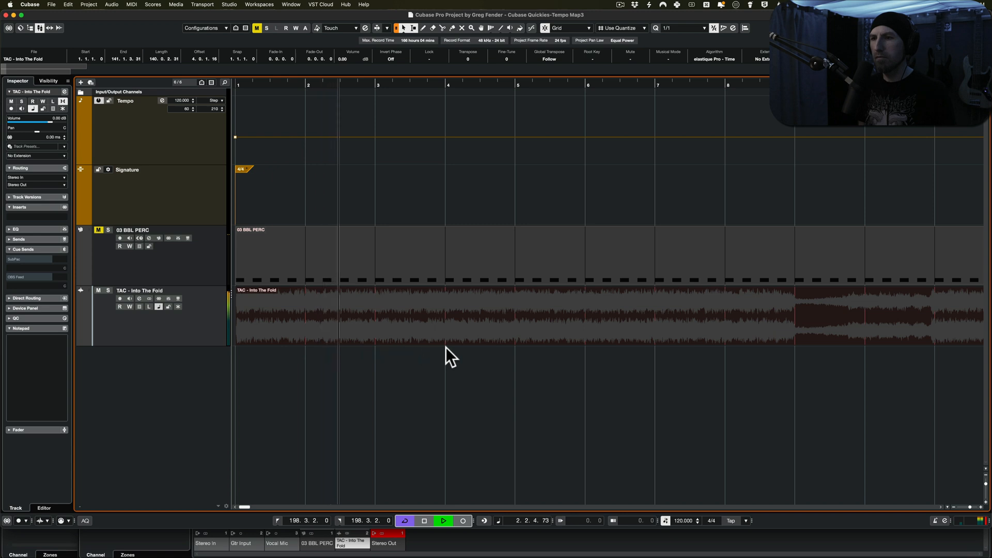
pyautogui.press('space')
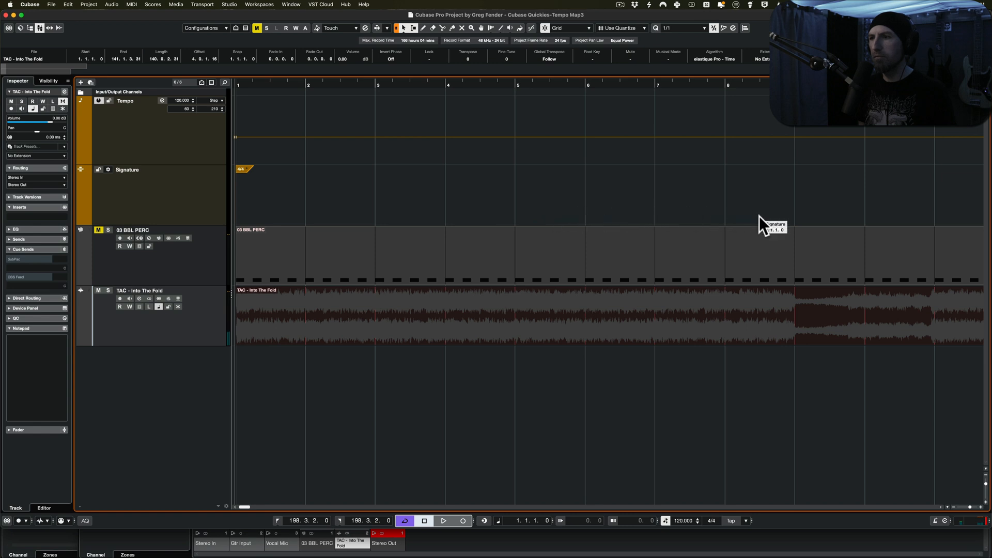
# - Play the song from bar 7 and unmute the 03 BBL PERC track during playback
pyautogui.click(684, 357)
pyautogui.press('space')
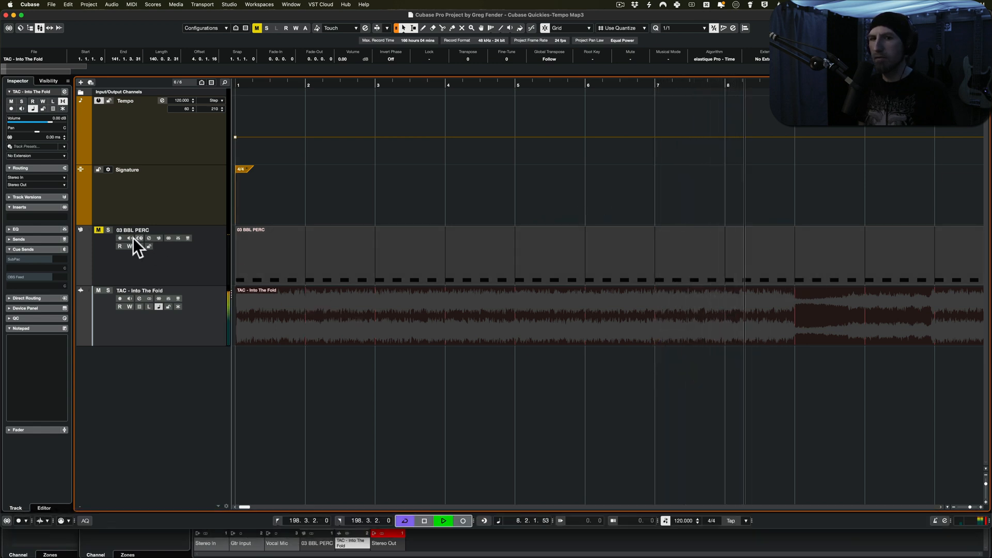
pyautogui.click(99, 230)
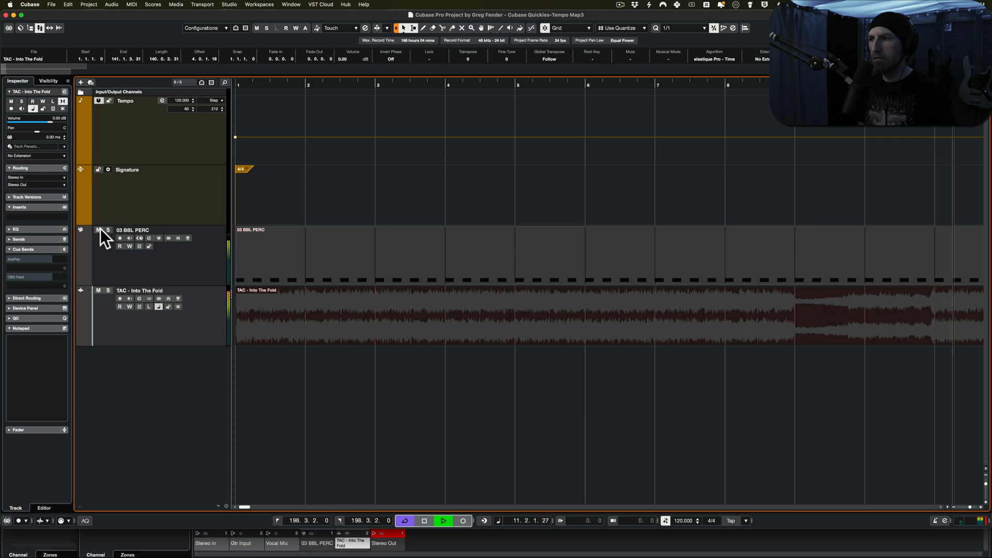
pyautogui.press('space')
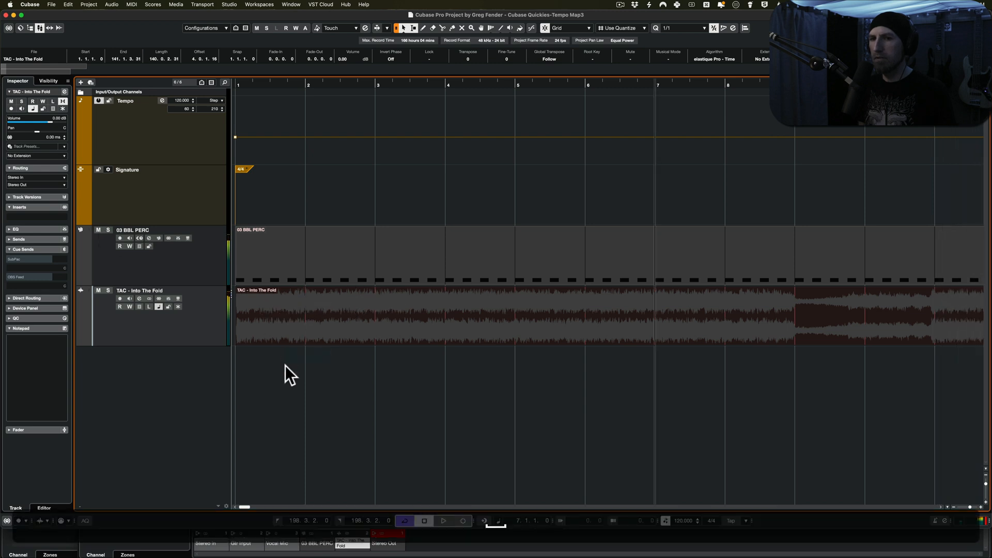
# - Play both tracks together from the start of the project and set the tempo to 121 BPM
pyautogui.press('.')
pyautogui.press('space')
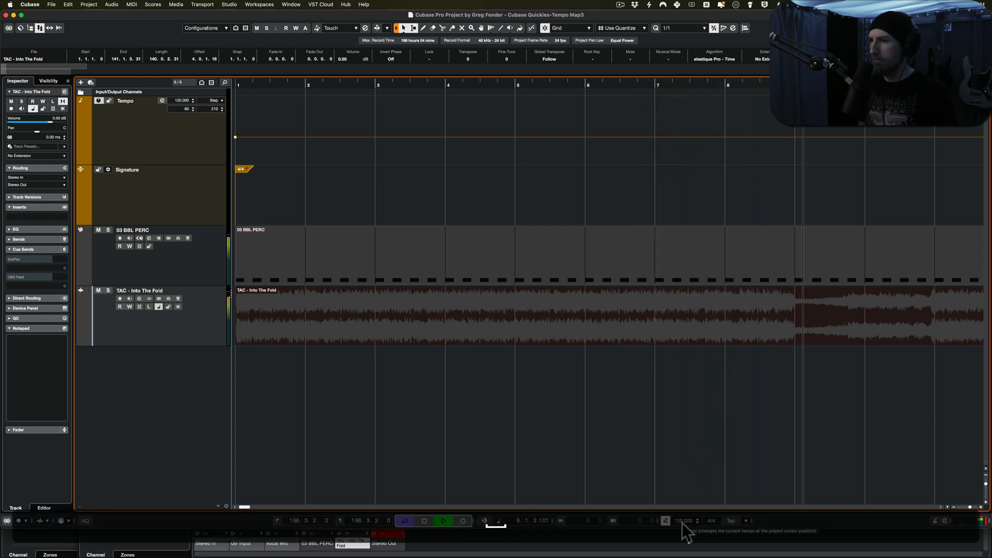
pyautogui.press('space')
pyautogui.scroll(1, 681, 522)
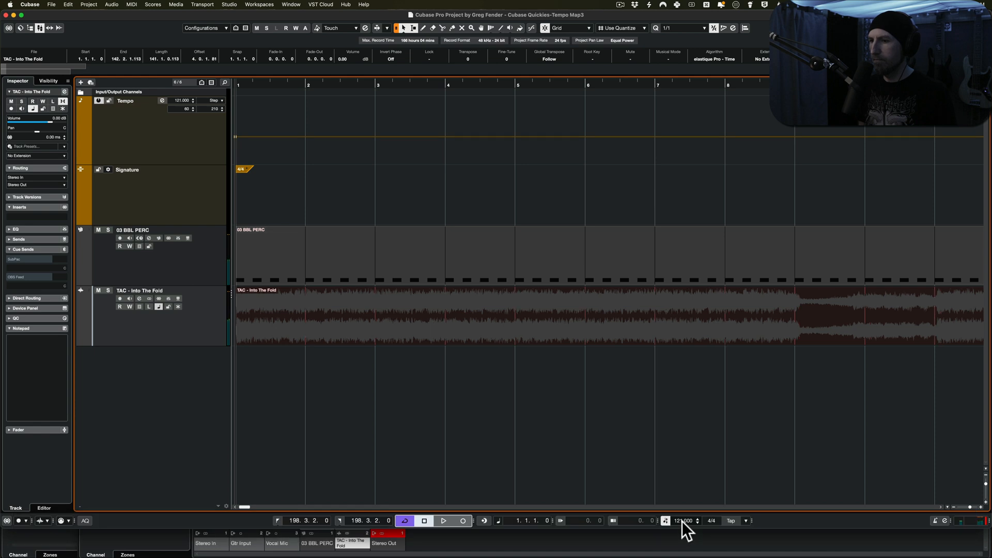
pyautogui.scroll(-2, 680, 523)
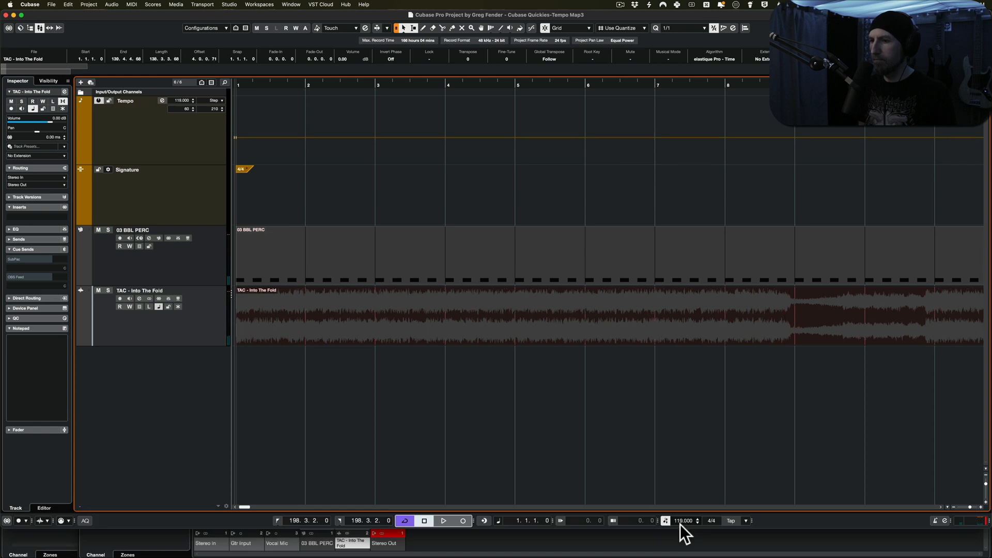
pyautogui.scroll(2, 680, 522)
# - Play the song with the percussion from bar 1 and bar 7 to check the new tempo
pyautogui.press('space')
pyautogui.click(644, 410)
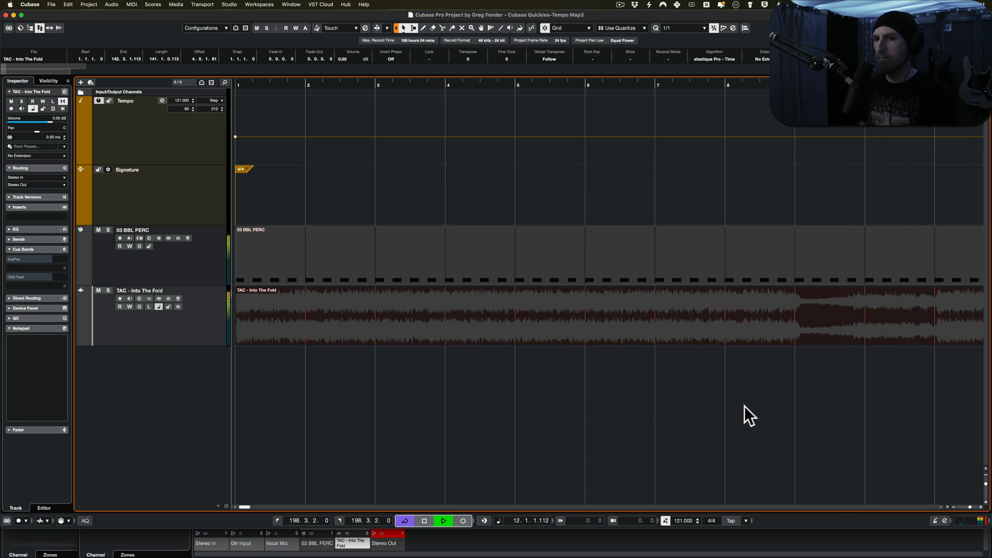
pyautogui.press('space')
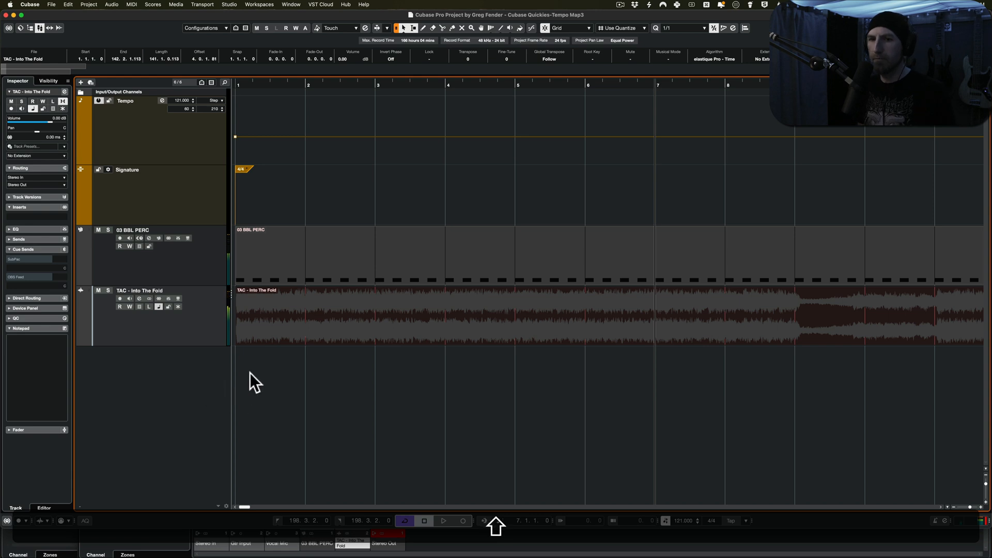
pyautogui.press('space')
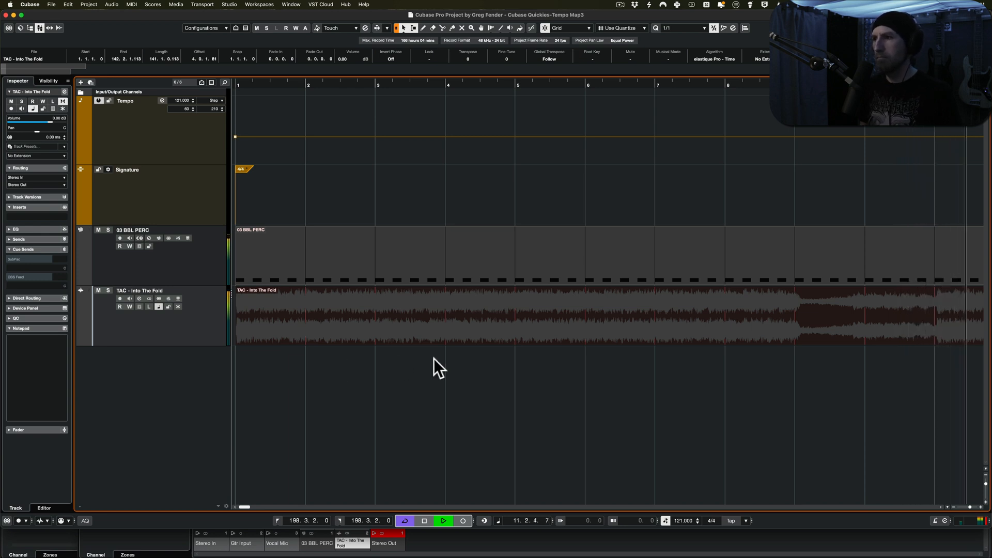
pyautogui.press('space')
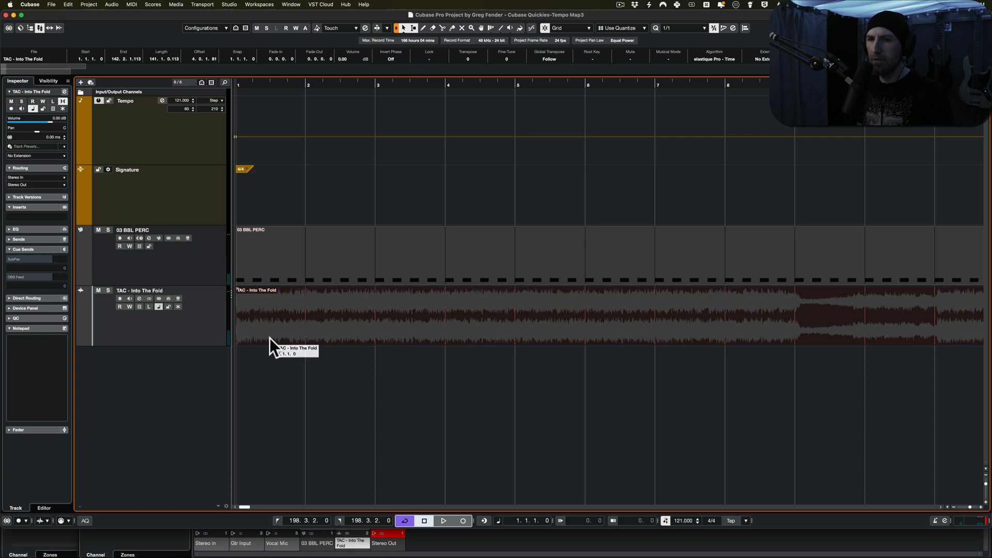
# - Reposition the TAC - Into The Fold clip and restore its trimmed intro, starting the clip at bar 2 and its loud section at bar 6
pyautogui.moveTo(284, 313); pyautogui.dragTo(260, 342)
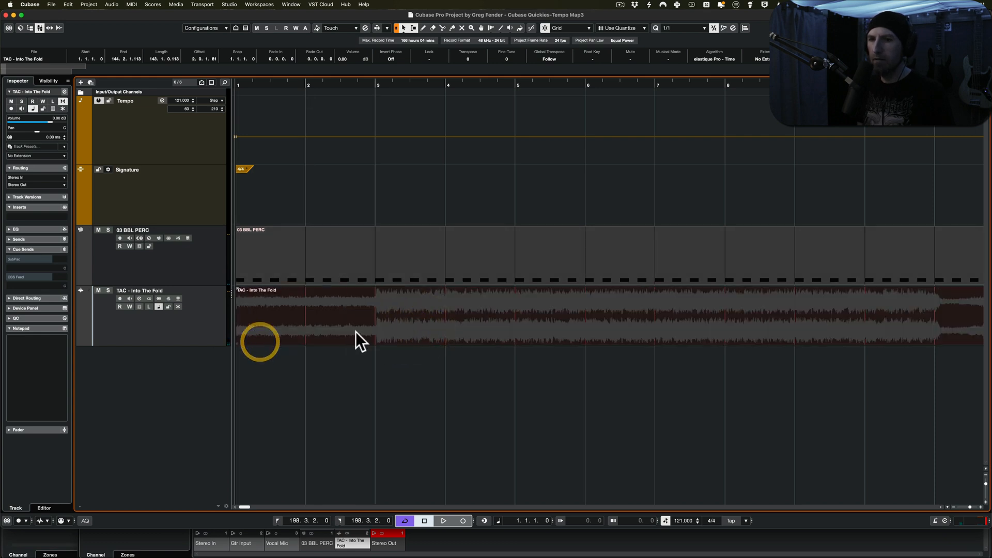
pyautogui.press('super+z')
pyautogui.click(356, 332)
pyautogui.moveTo(419, 334); pyautogui.dragTo(256, 337)
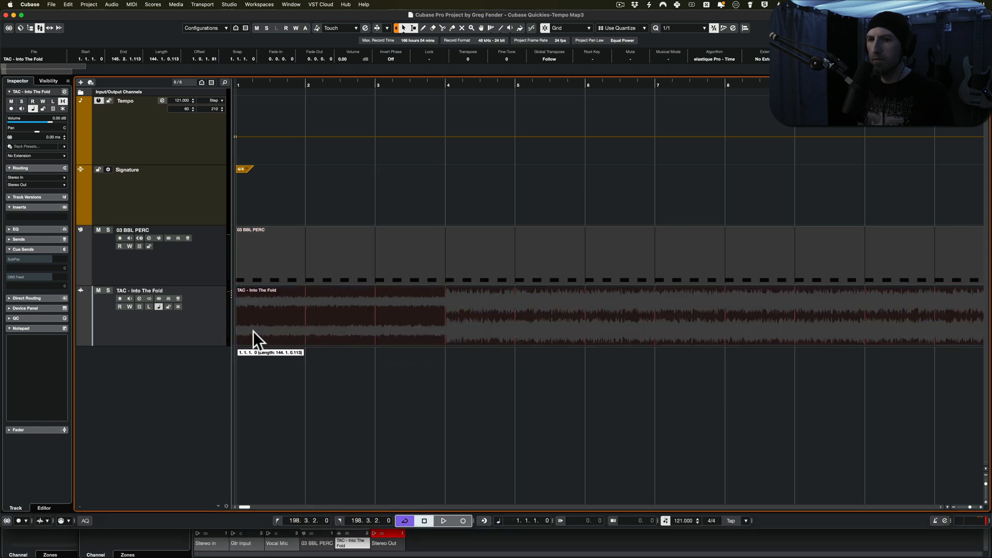
pyautogui.press('super+z')
pyautogui.moveTo(495, 331); pyautogui.dragTo(258, 330)
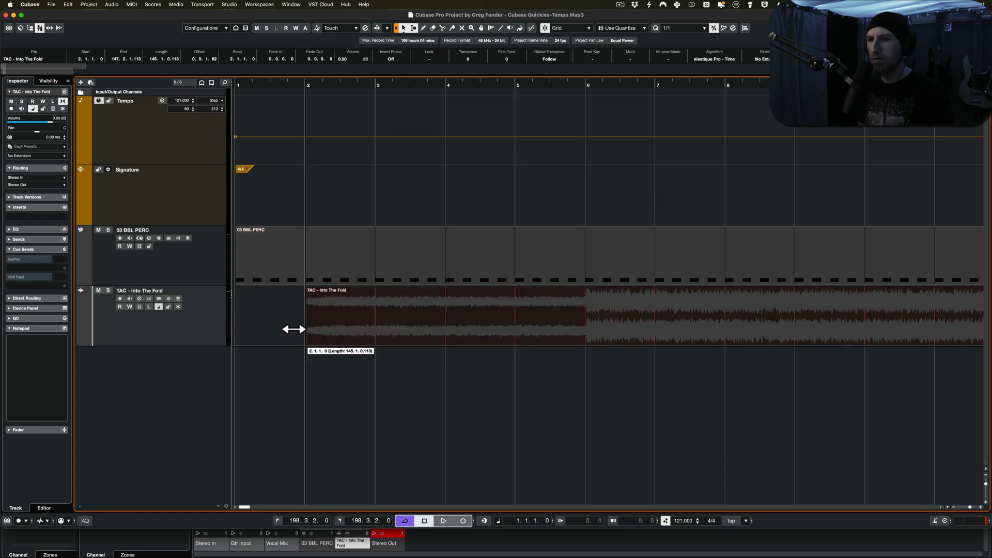
pyautogui.moveTo(281, 327); pyautogui.dragTo(267, 322)
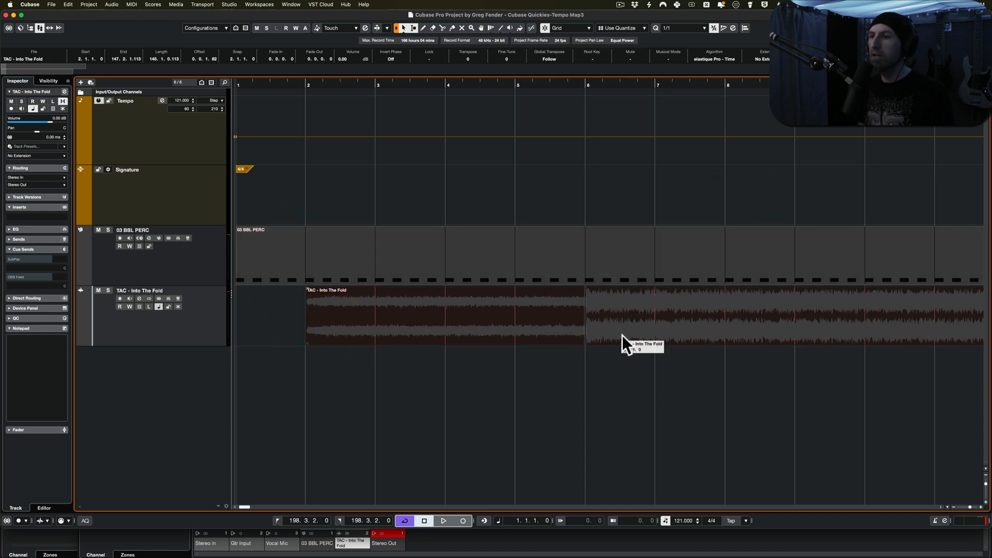
# - Play the repositioned song from bar 11 and from bar 2 to check its timing against the percussion
pyautogui.hscroll(10, 735, 363)
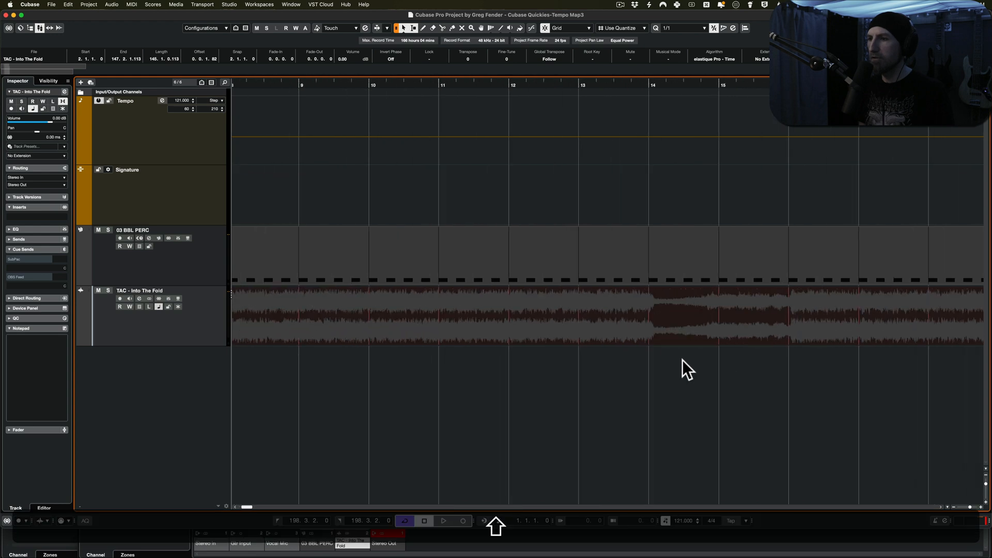
pyautogui.click(430, 380)
pyautogui.press('space')
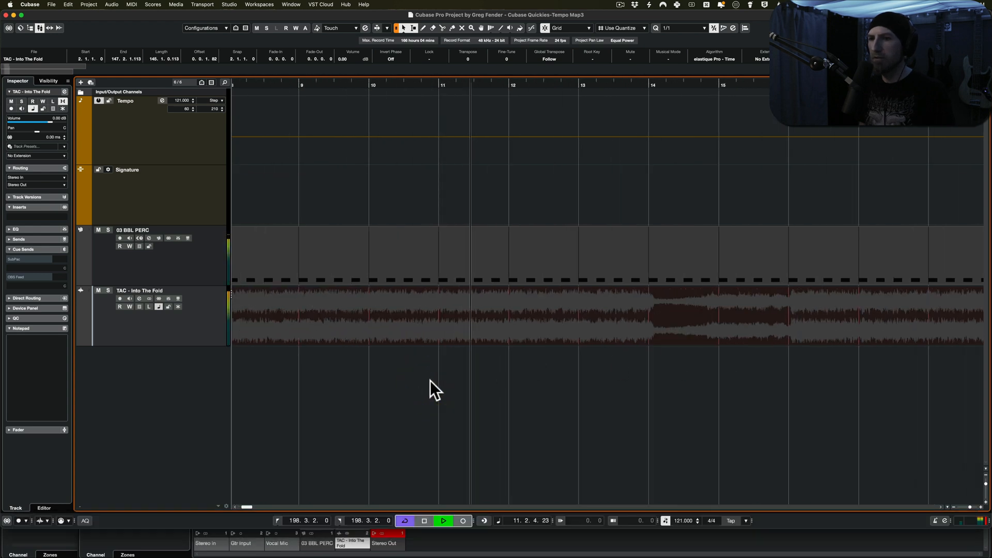
pyautogui.hotkey('shift', 'space')
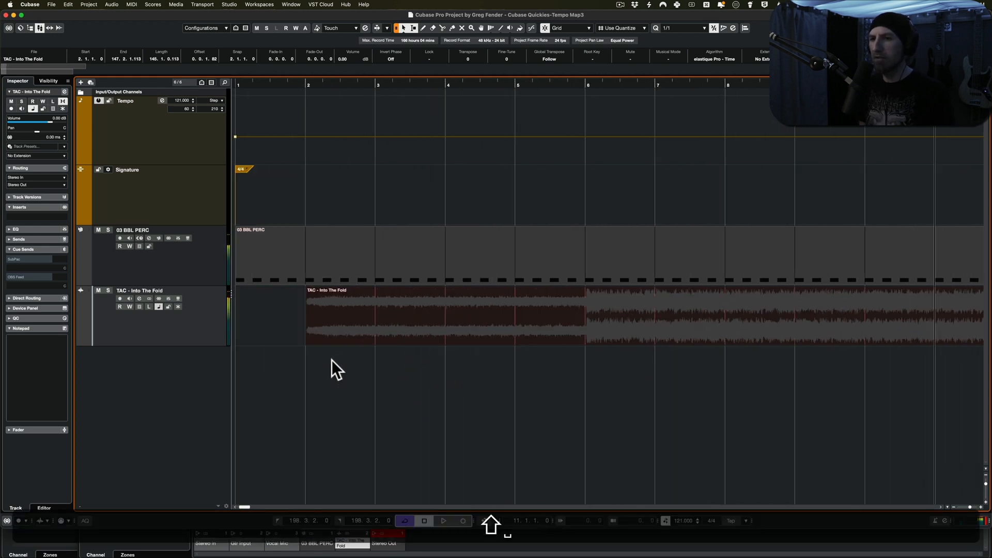
pyautogui.click(277, 363)
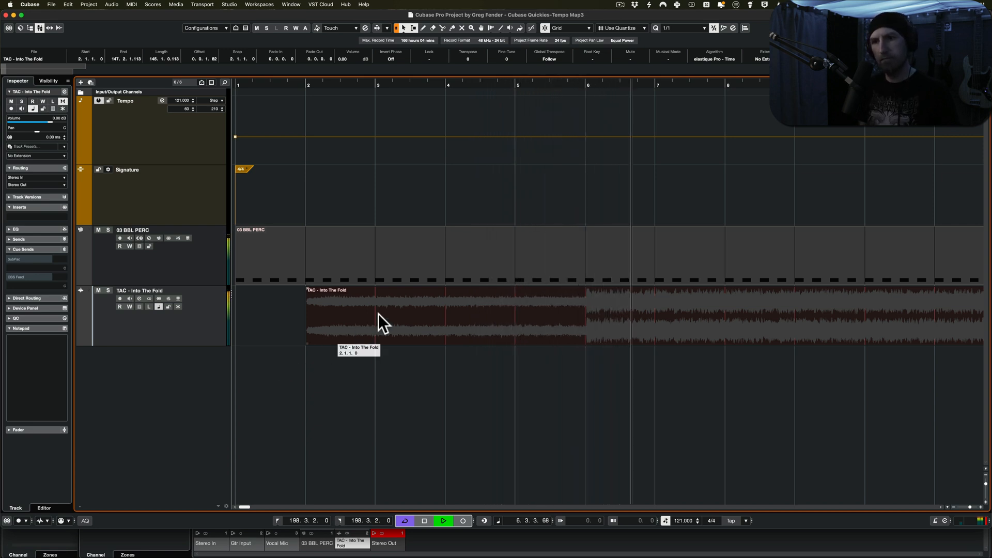
pyautogui.press('space')
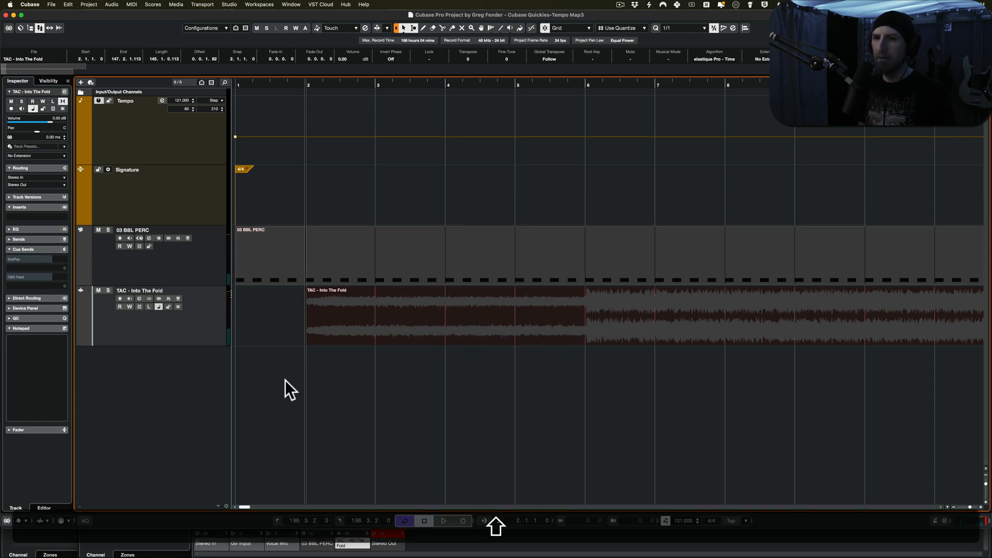
# - Play the quieter passage from bar 14 and split the TAC - Into The Fold clip at bar 14
pyautogui.hscroll(10, 533, 386)
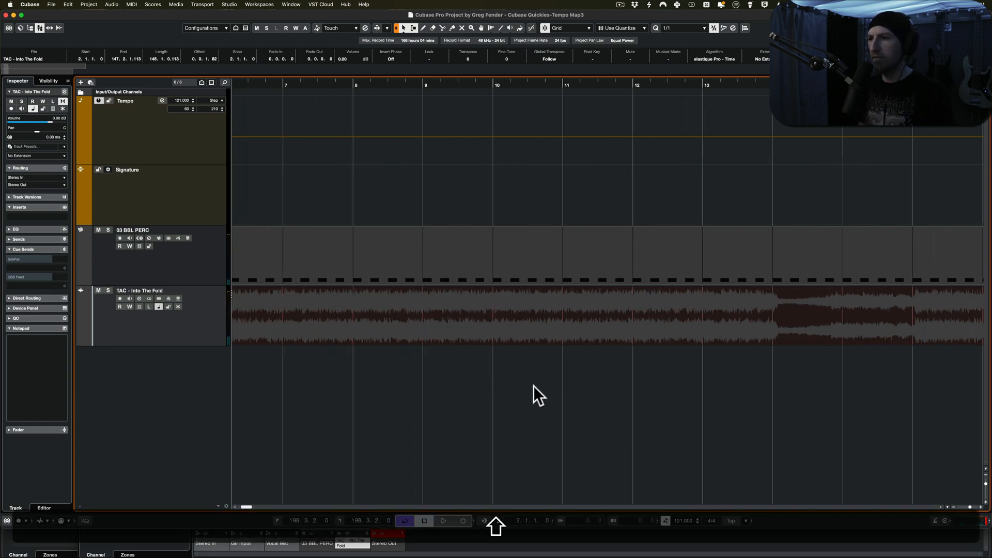
pyautogui.click(467, 369)
pyautogui.press('space')
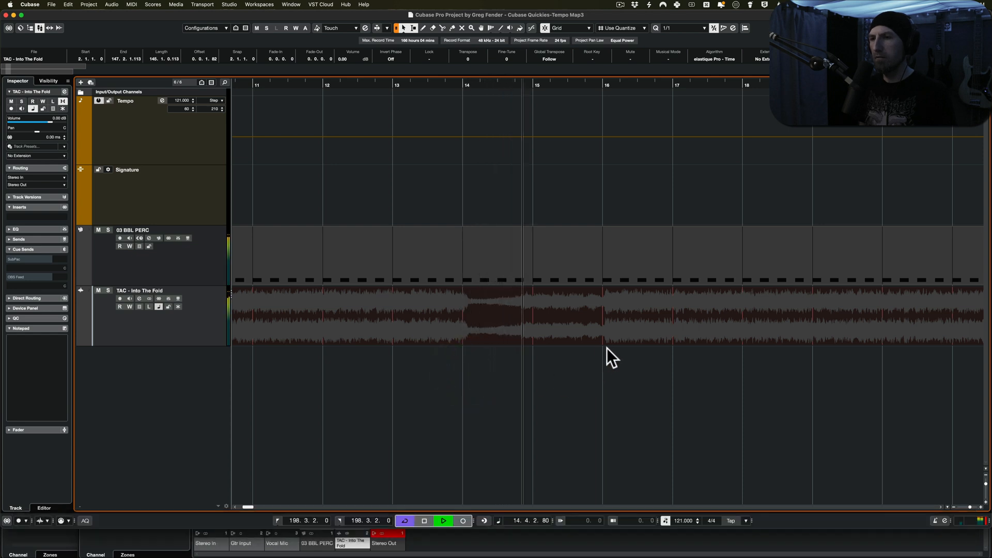
pyautogui.press('space')
pyautogui.press('alt')
pyautogui.keyDown('alt'); pyautogui.click(473, 336); pyautogui.keyUp('alt')
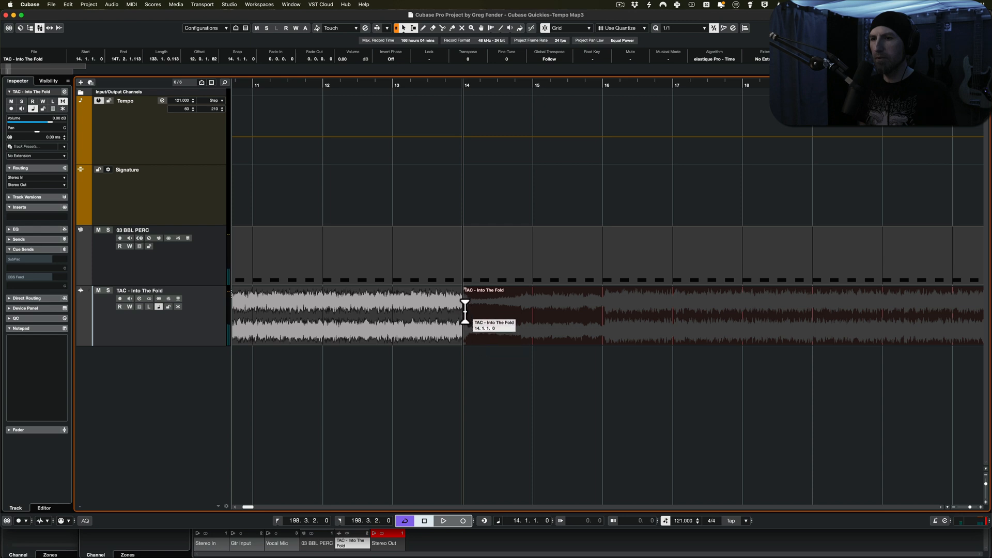
# - Add a tempo change to 125 BPM at bar 14 on the Tempo track
pyautogui.press('shift')
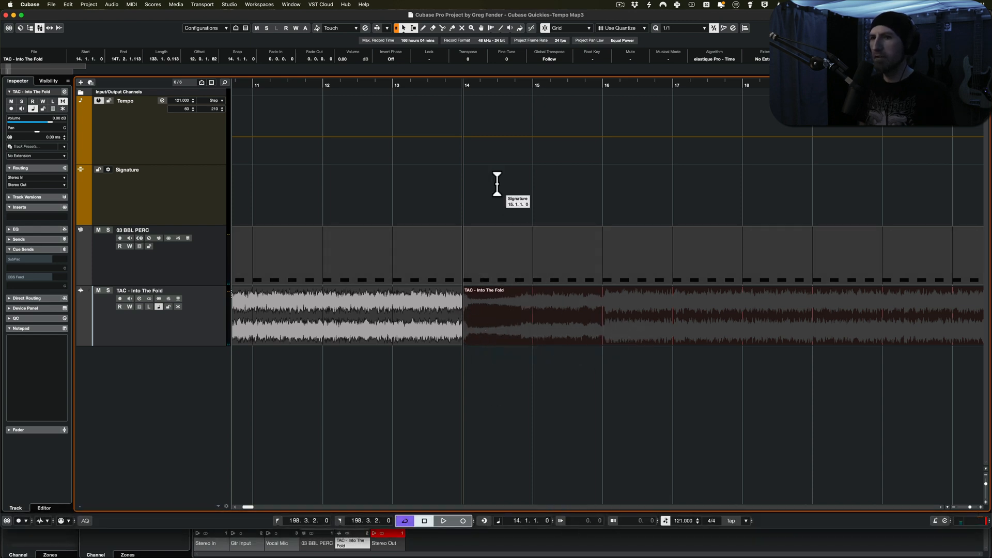
pyautogui.press('alt')
pyautogui.keyDown('alt'); pyautogui.click(465, 136); pyautogui.keyUp('alt')
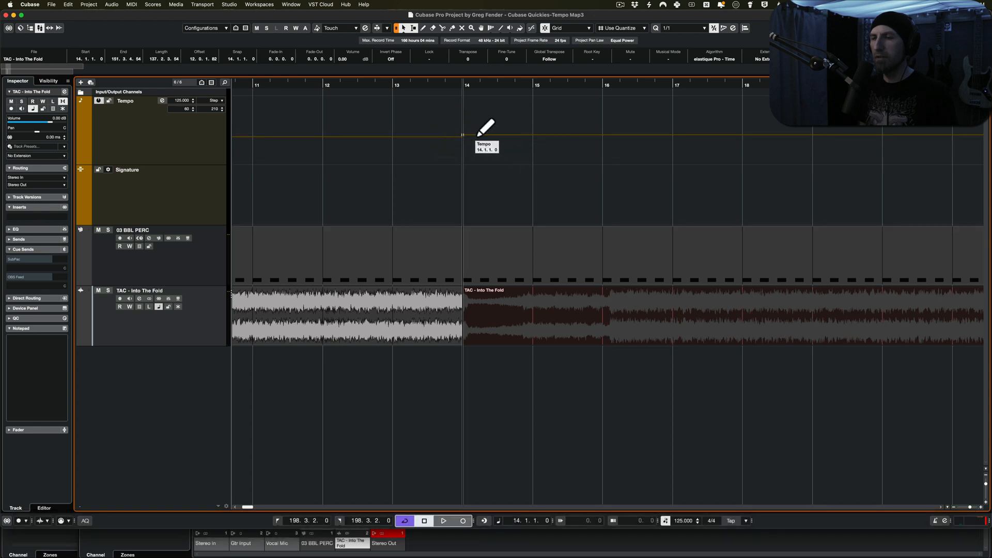
# - Select the tempo point at bar 14 and try lowering its tempo to 90 BPM
pyautogui.scroll(6, 449, 137)
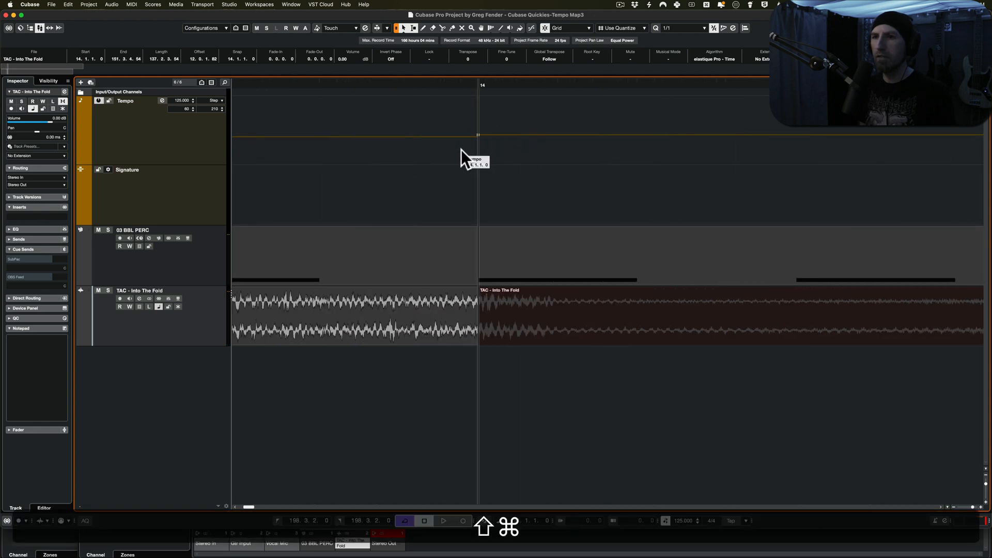
pyautogui.moveTo(461, 154); pyautogui.dragTo(502, 115)
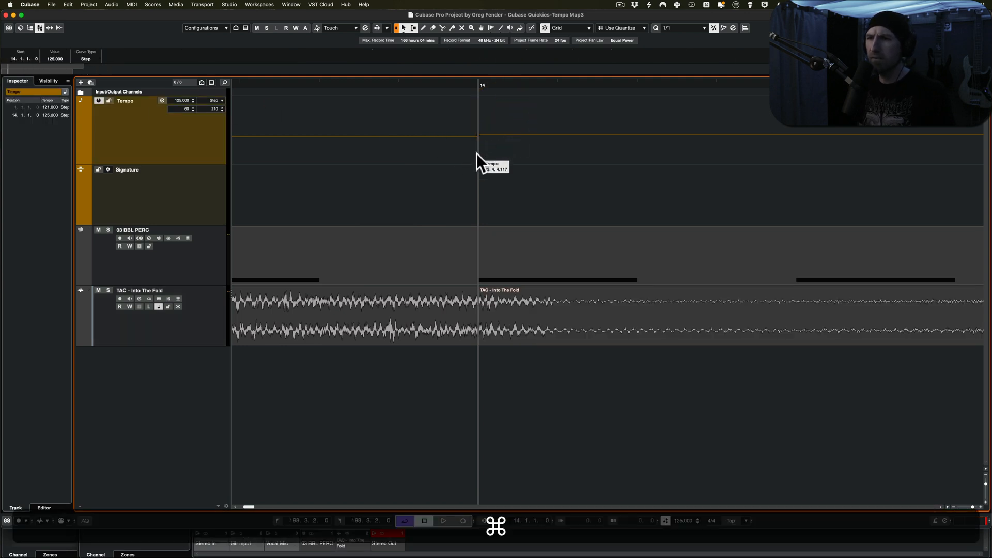
pyautogui.scroll(3, 517, 168)
pyautogui.scroll(2, 527, 147)
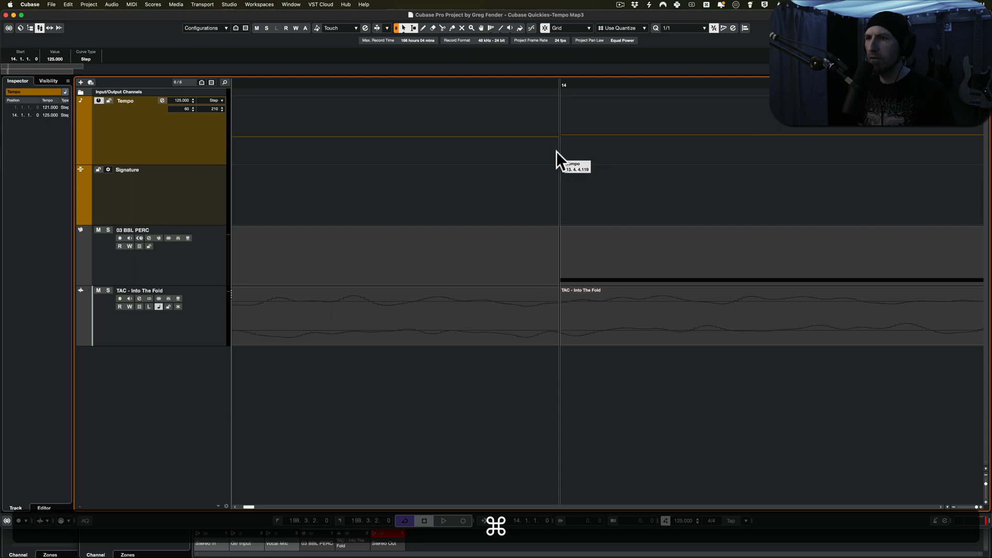
pyautogui.scroll(-3, 560, 151)
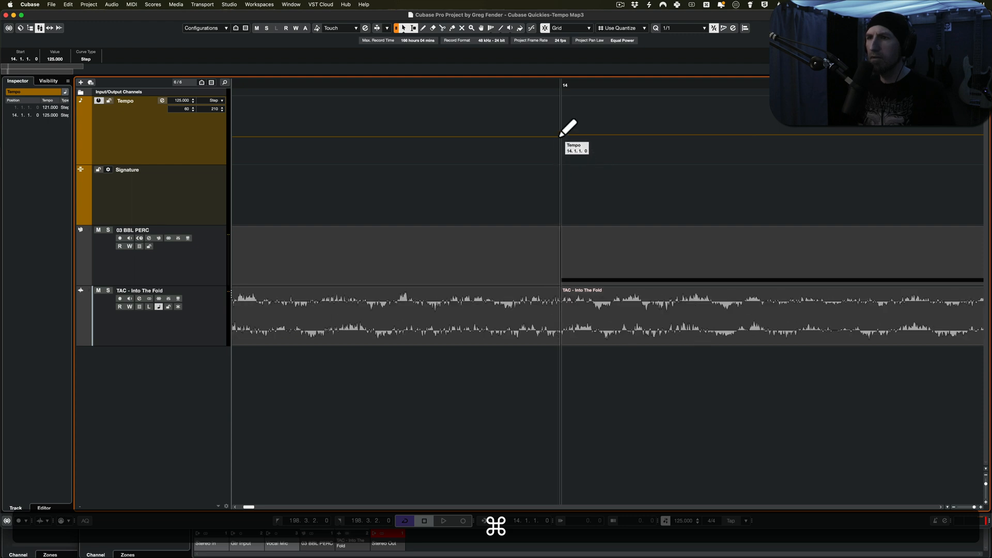
pyautogui.moveTo(563, 145)
pyautogui.mouseDown()
pyautogui.moveTo(609, 142)
pyautogui.moveTo(609, 159)
pyautogui.moveTo(544, 129)
pyautogui.moveTo(627, 119)
pyautogui.moveTo(590, 129)
pyautogui.moveTo(570, 162)
pyautogui.moveTo(566, 150)
pyautogui.mouseUp()
# - Try raising the bar 14 tempo point to 146 BPM on the Tempo track
pyautogui.scroll(3, 644, 345)
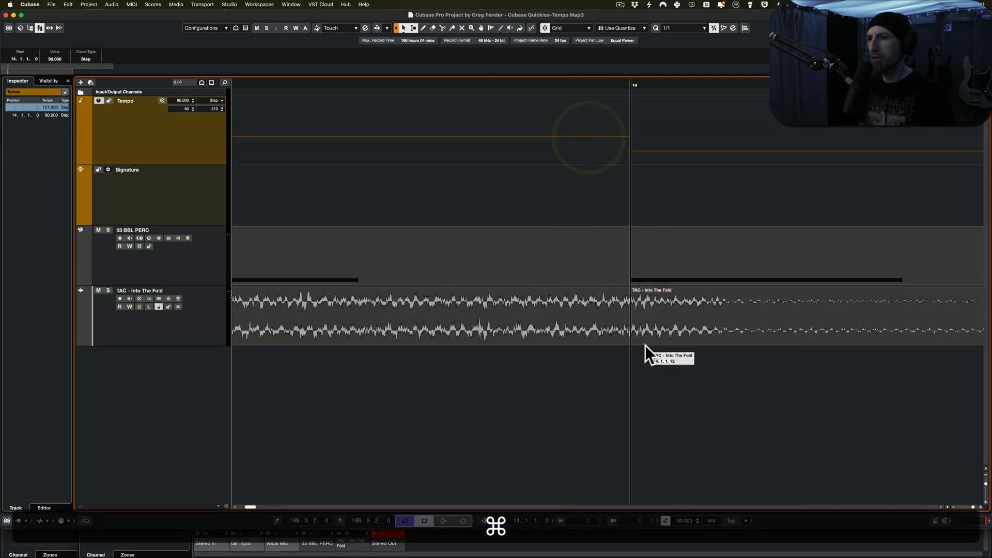
pyautogui.scroll(-3, 635, 330)
pyautogui.scroll(-1, 487, 328)
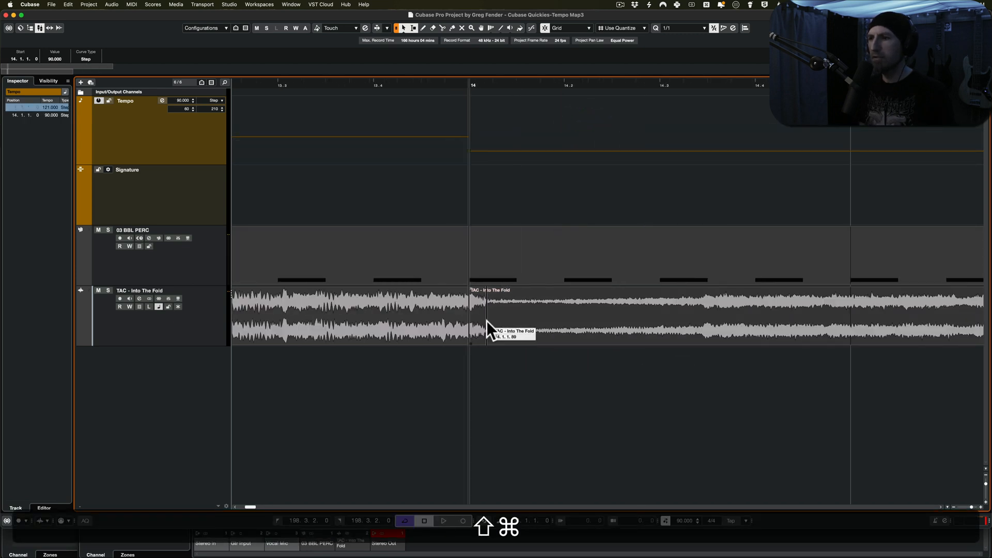
pyautogui.moveTo(476, 153); pyautogui.dragTo(482, 125)
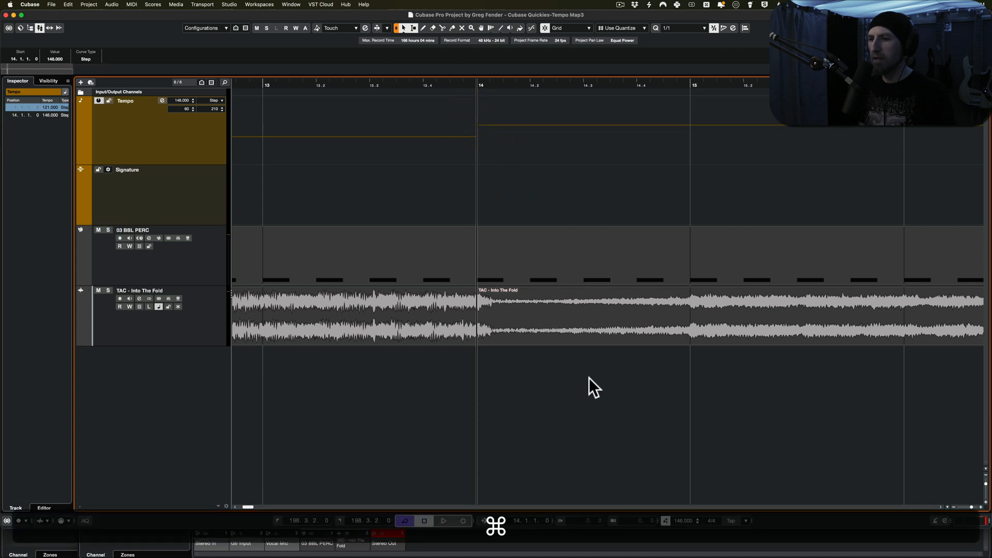
# - Adjust the bar 14 tempo point against the song's waveform and set its tempo to exactly 120 BPM
pyautogui.scroll(-2, 589, 378)
pyautogui.scroll(-2, 589, 388)
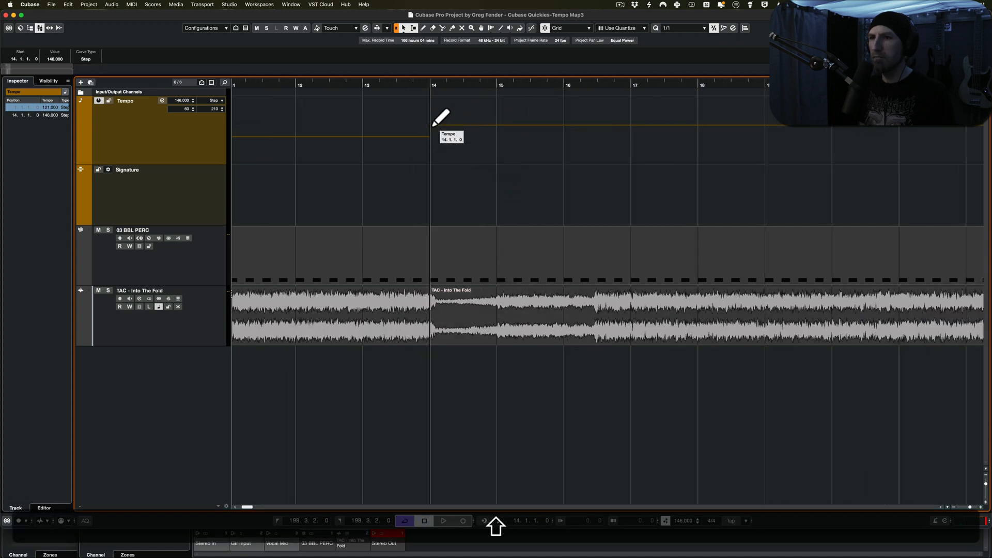
pyautogui.moveTo(433, 125); pyautogui.dragTo(427, 139)
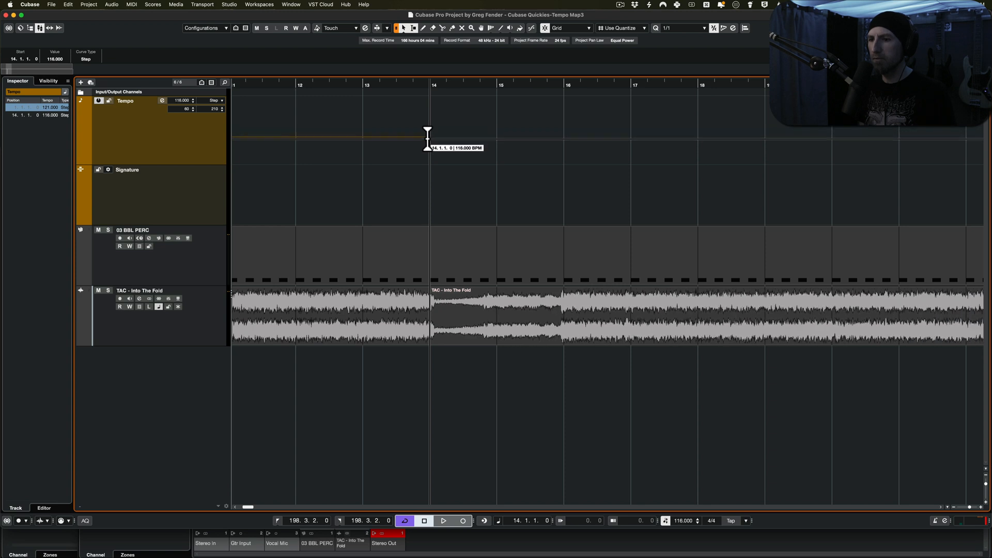
pyautogui.moveTo(426, 140); pyautogui.dragTo(427, 140)
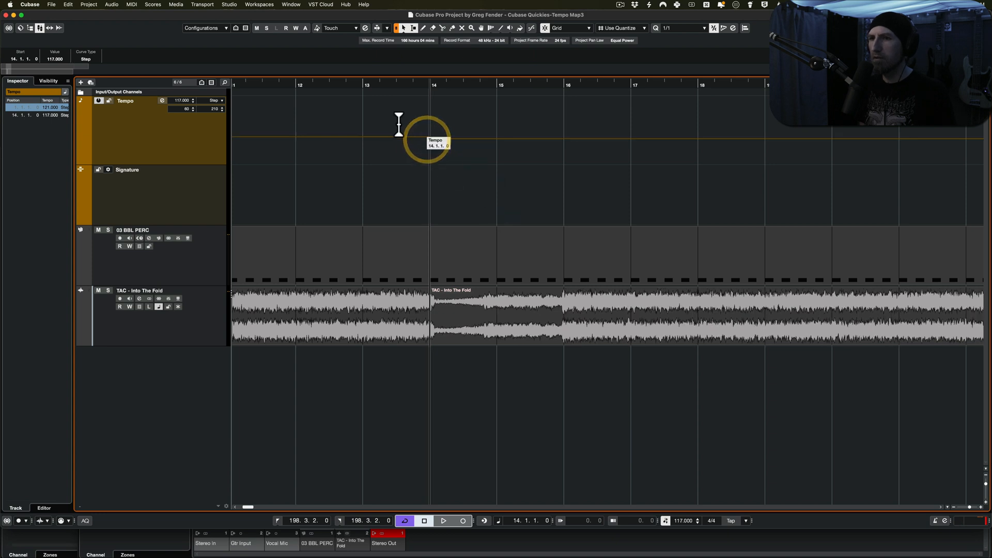
pyautogui.click(50, 59)
pyautogui.write('120')
pyautogui.press('Return')
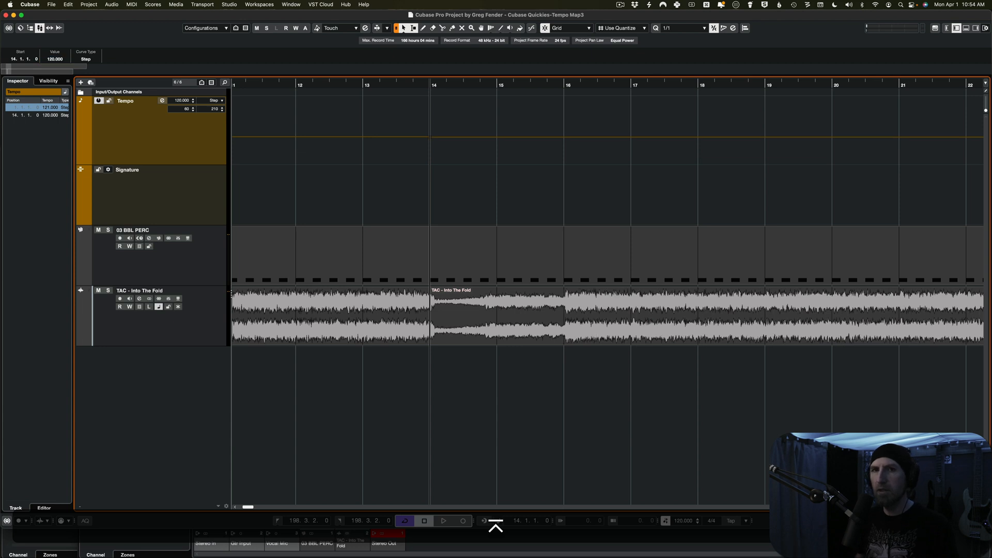
# - Check the Info Line option in the window layout setup and inspect the details of the clips on either side of bar 14
pyautogui.click(985, 28)
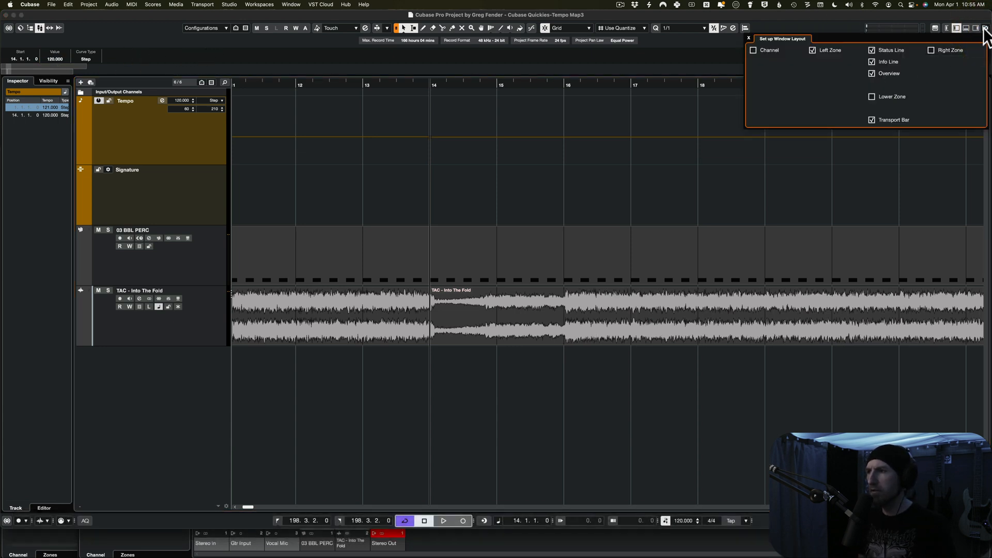
pyautogui.click(822, 29)
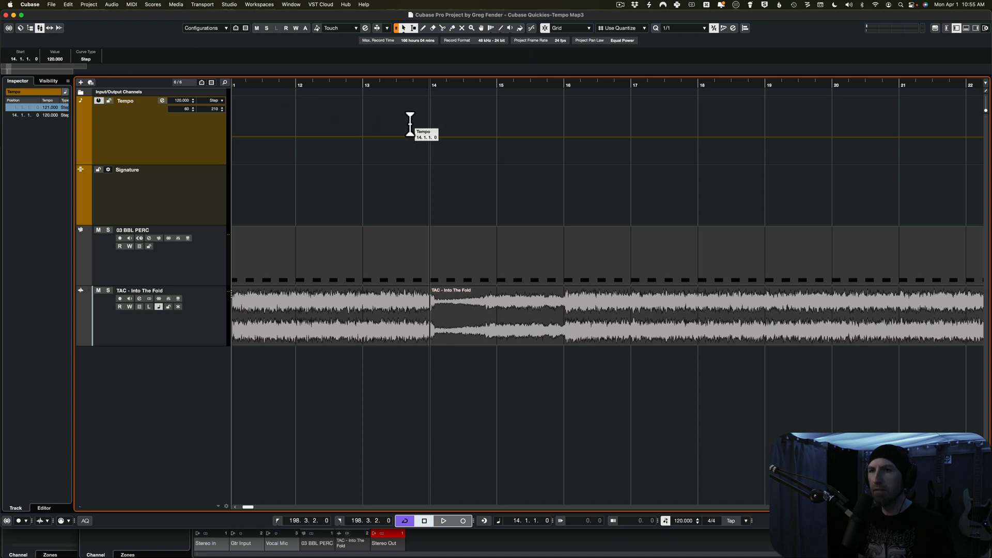
pyautogui.click(533, 330)
pyautogui.click(399, 333)
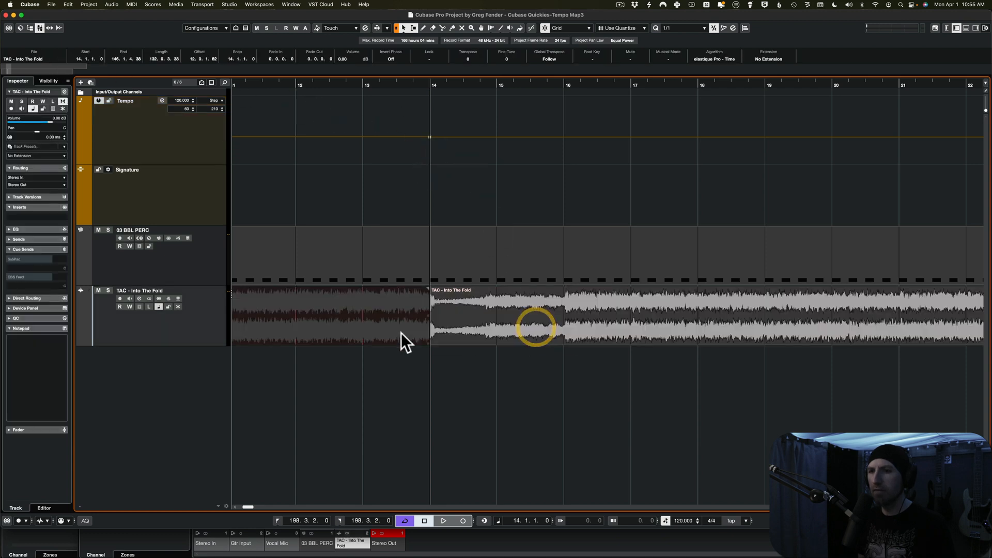
pyautogui.click(547, 336)
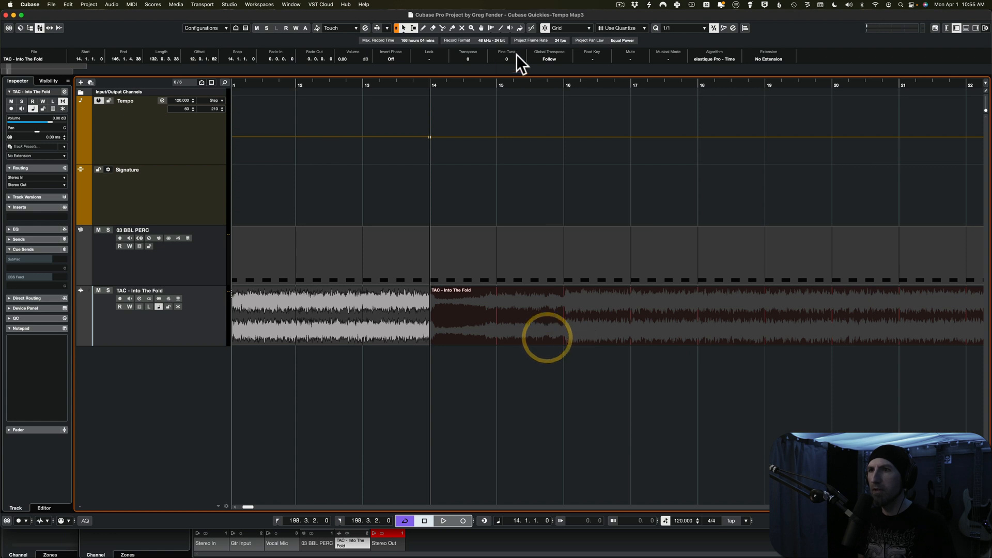
pyautogui.click(986, 28)
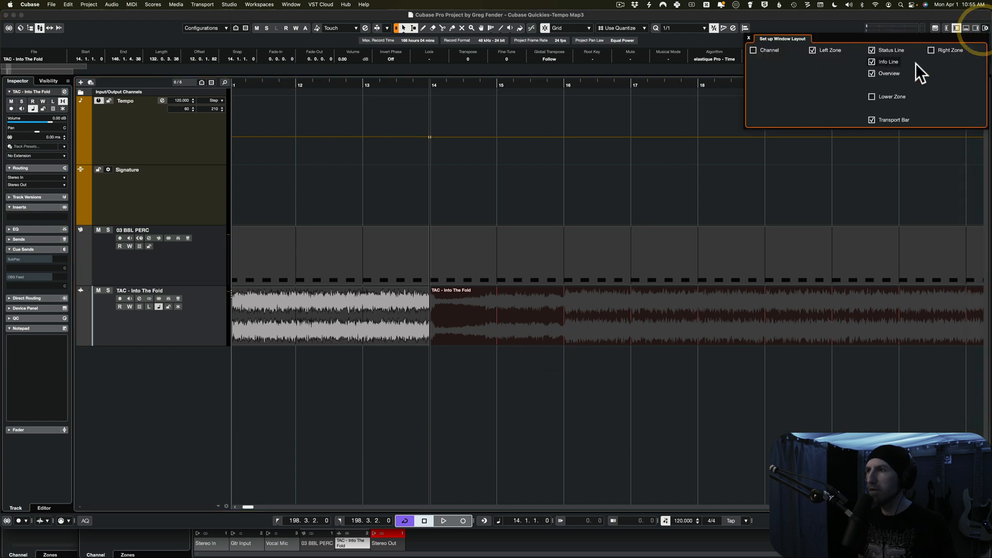
pyautogui.click(403, 336)
pyautogui.click(438, 335)
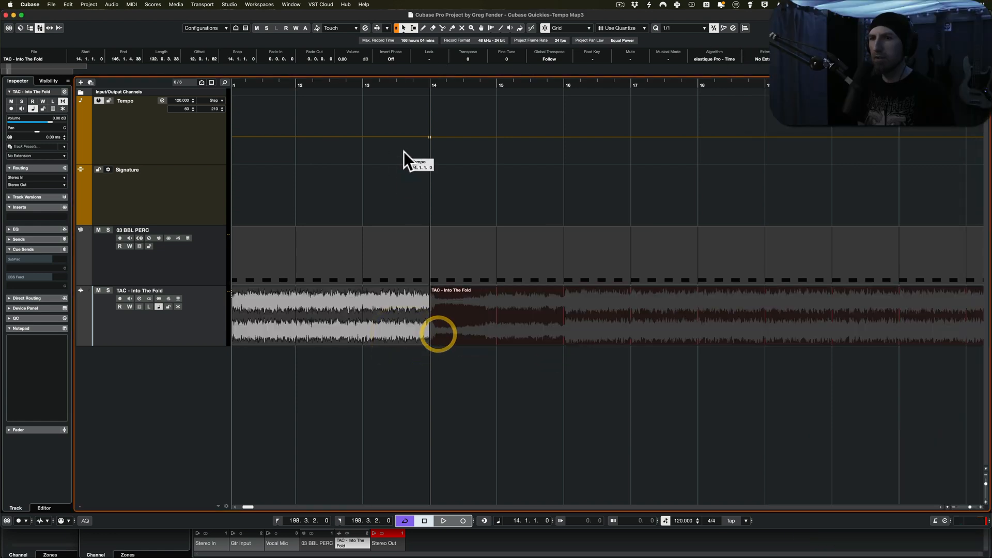
# - Try moving the start of the bar 14 tempo point to 13.4.4.113 and undo the move
pyautogui.moveTo(409, 157); pyautogui.dragTo(454, 123)
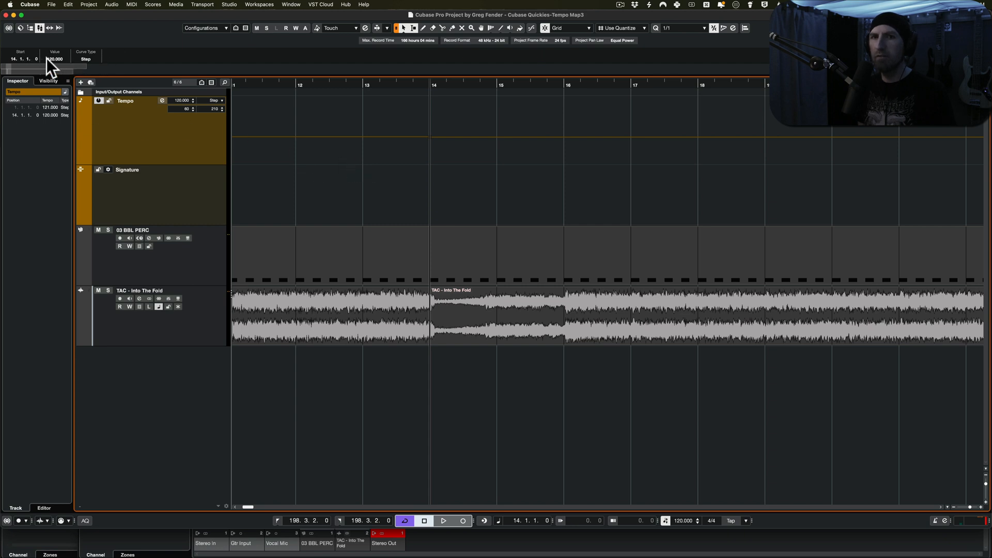
pyautogui.moveTo(35, 57); pyautogui.dragTo(39, 48)
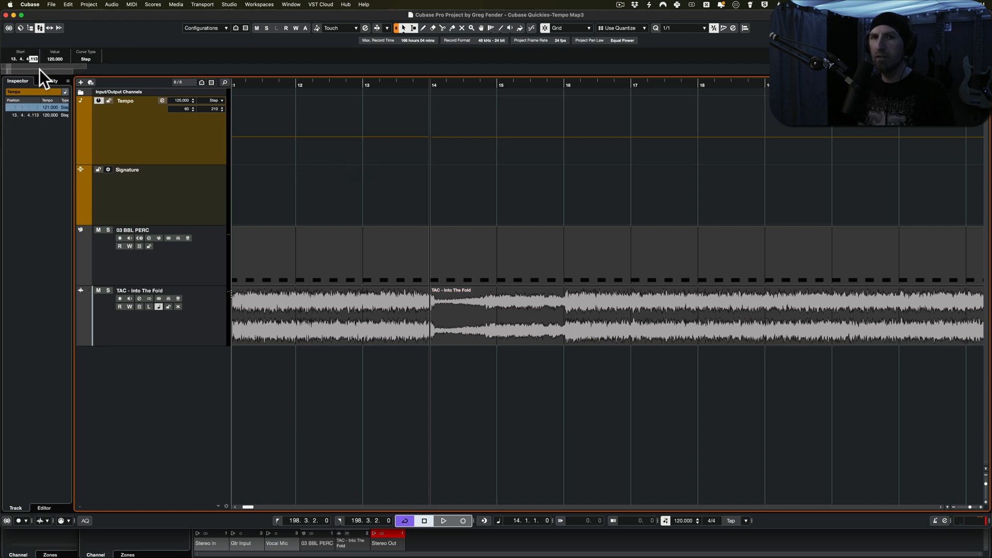
pyautogui.press('super+z')
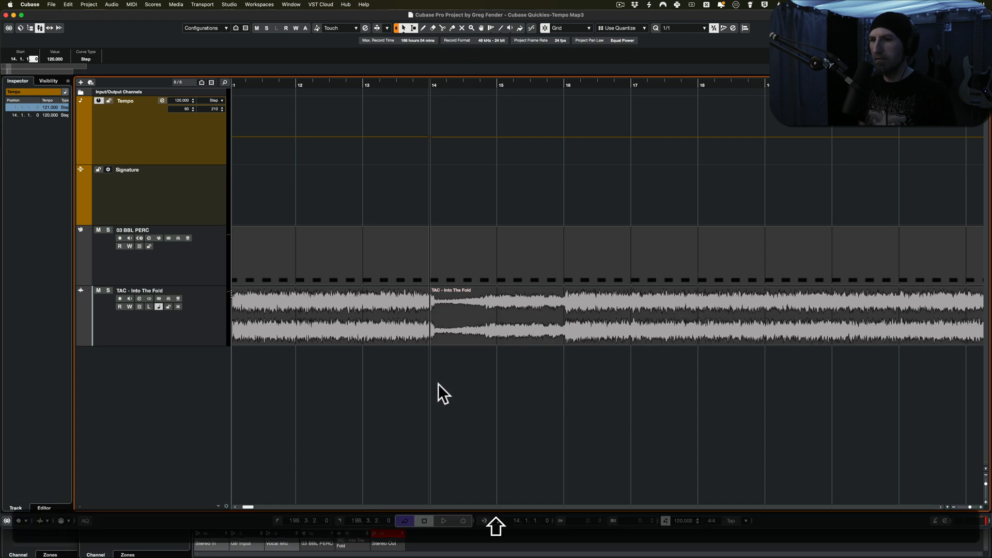
# - Play the song from bar 14 to check its timing against the percussion
pyautogui.scroll(5, 564, 318)
pyautogui.press('space')
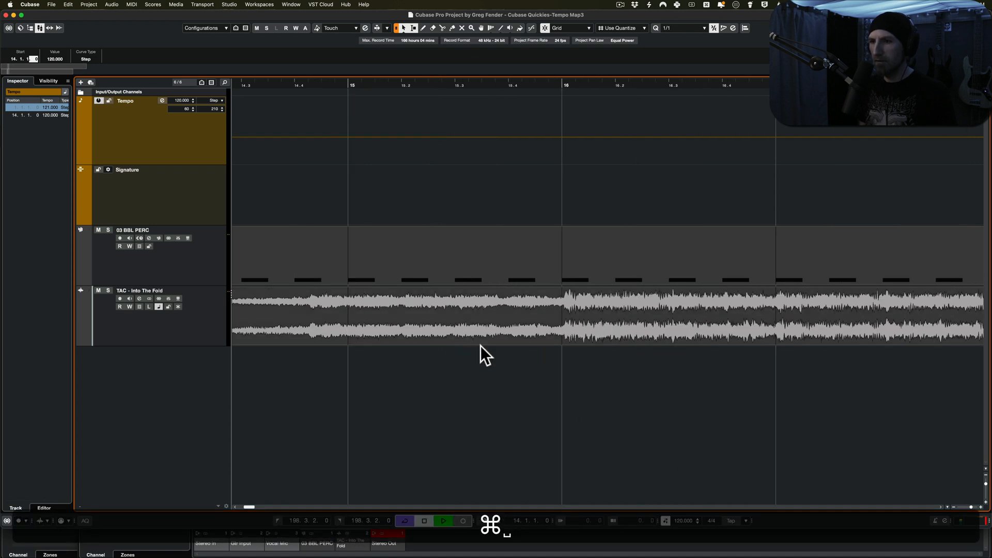
pyautogui.scroll(-5, 511, 362)
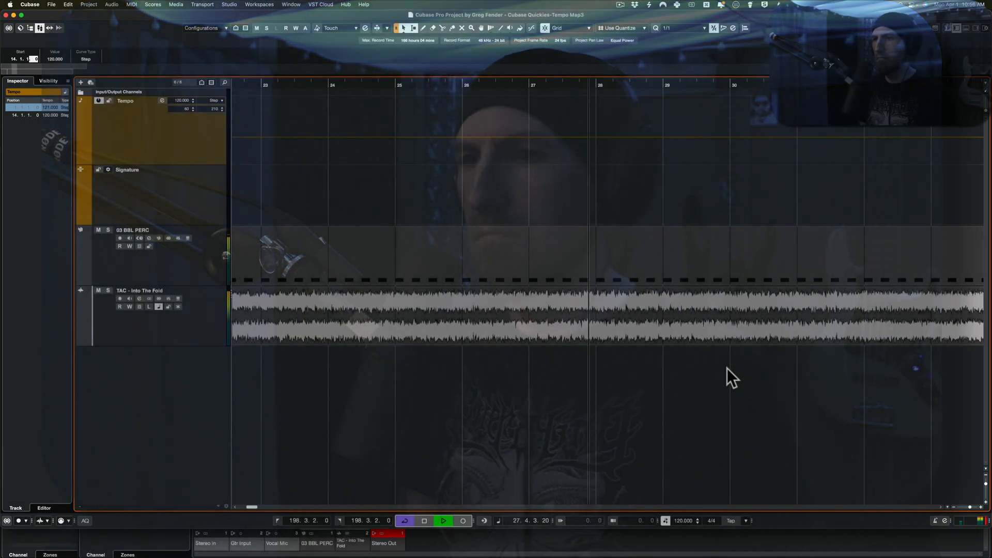
# - Replay the song from bars 31, 30 and 27 to listen for where its timing drifts from the percussion
pyautogui.hotkey('shift', 'space')
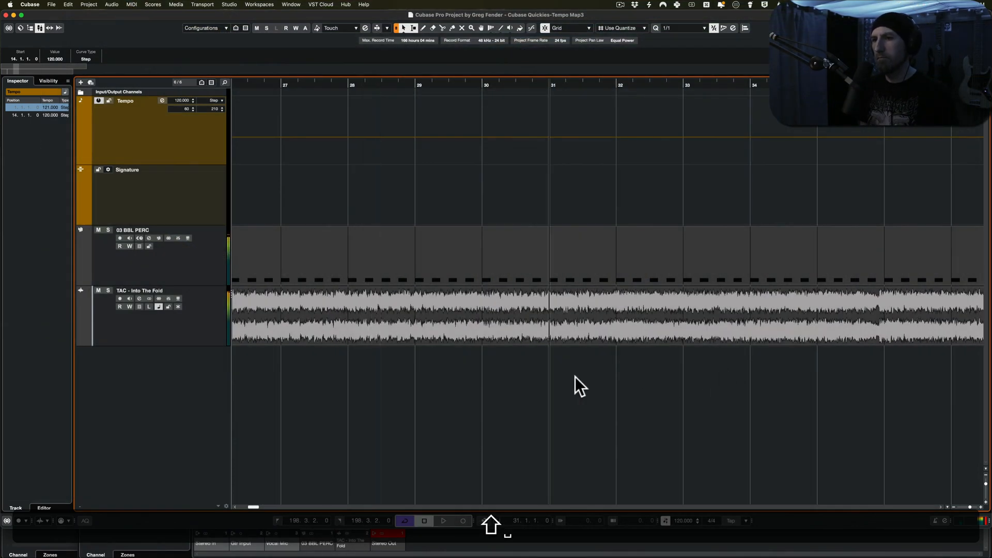
pyautogui.click(575, 386)
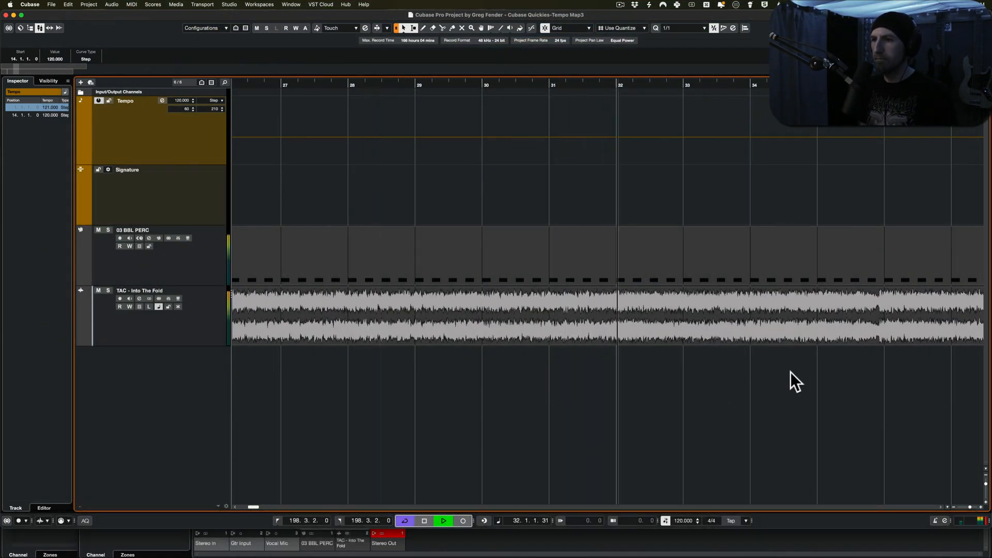
pyautogui.hotkey('shift', 'space')
pyautogui.click(462, 373)
pyautogui.hotkey('shift', 'space')
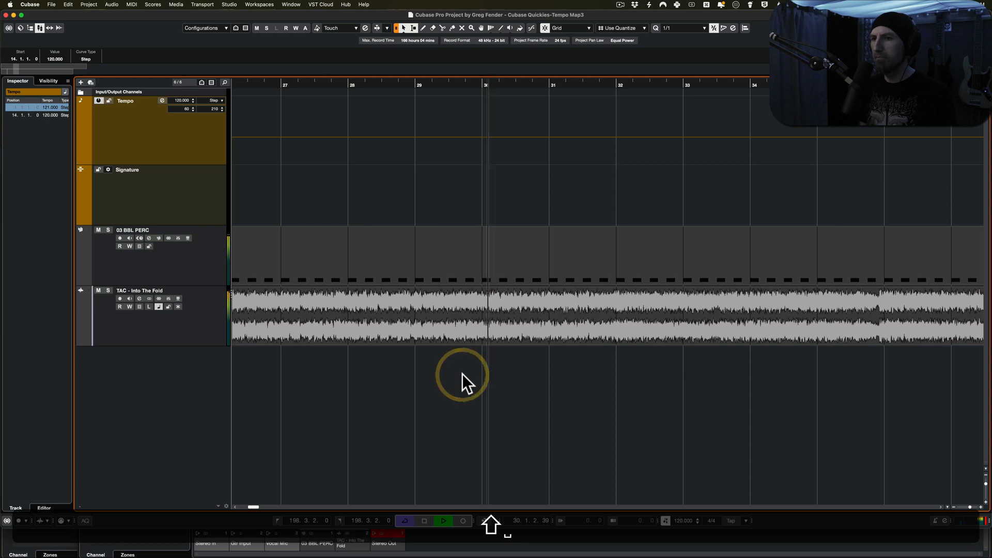
pyautogui.hotkey('shift', 'space')
pyautogui.click(265, 395)
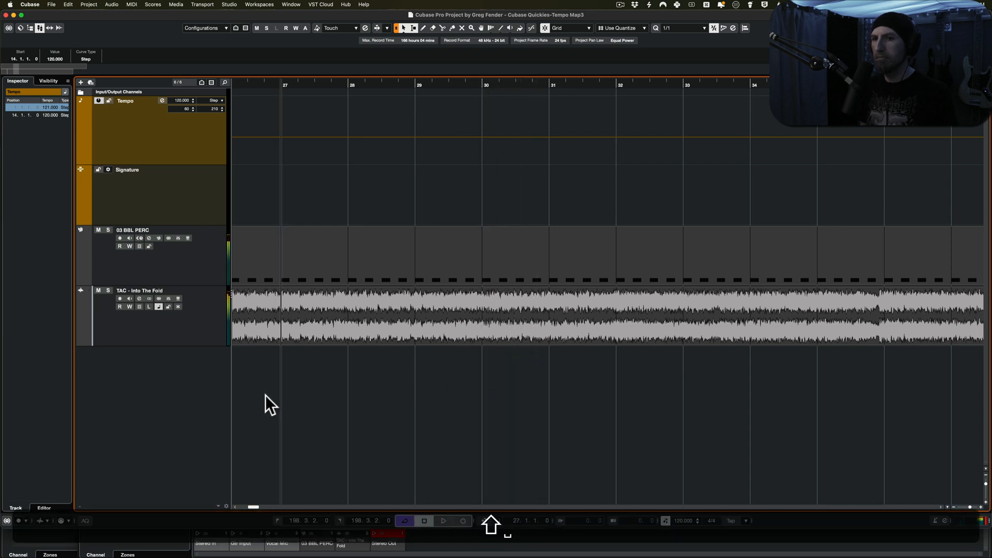
pyautogui.hotkey('shift', 'space')
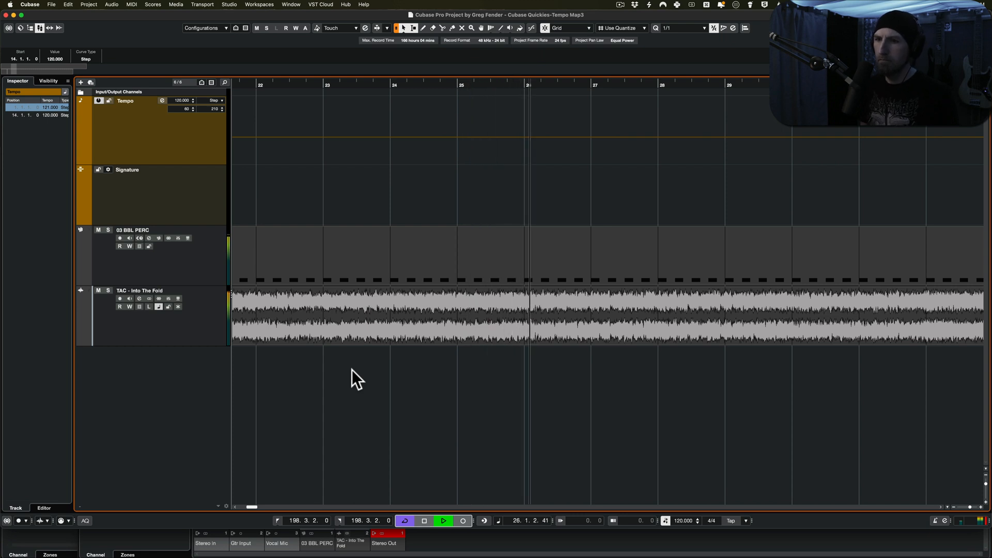
# - Listen from bars 23 and 24 to locate the timing change, leaving the playhead at bar 24
pyautogui.hotkey('shift', 'space')
pyautogui.click(293, 372)
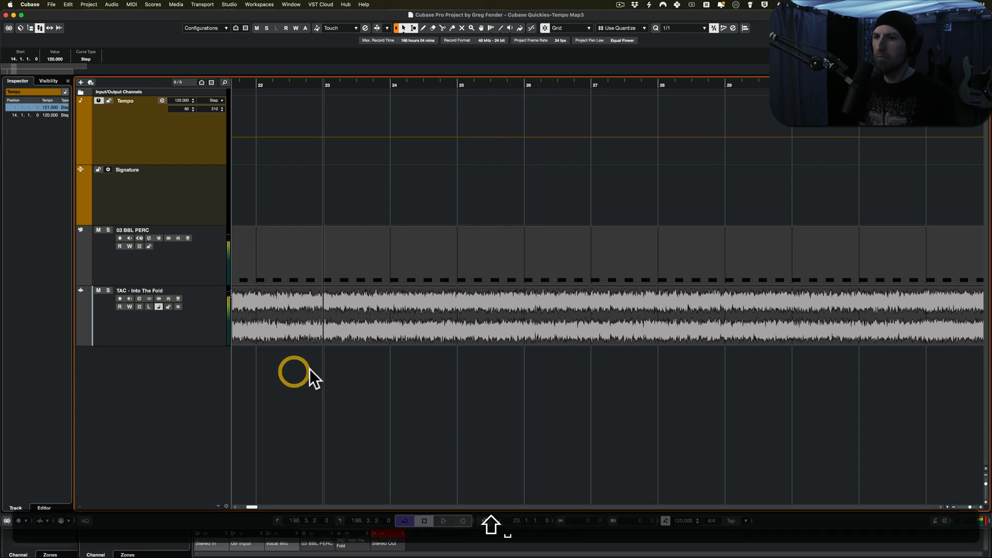
pyautogui.click(370, 368)
pyautogui.hotkey('shift', 'space')
pyautogui.press('space')
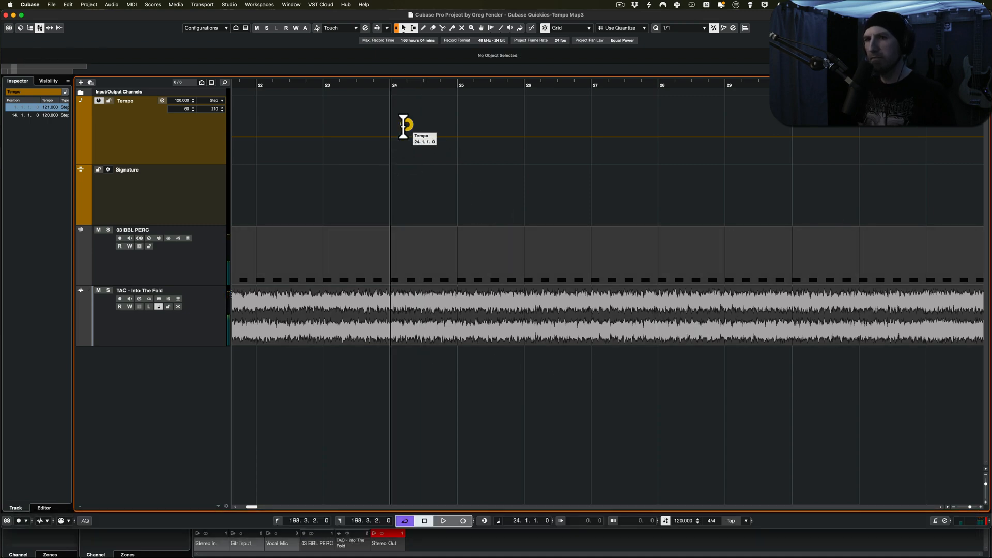
# - Add a tempo change at bar 24 on the Tempo track and set it to 121 BPM
pyautogui.click(392, 140)
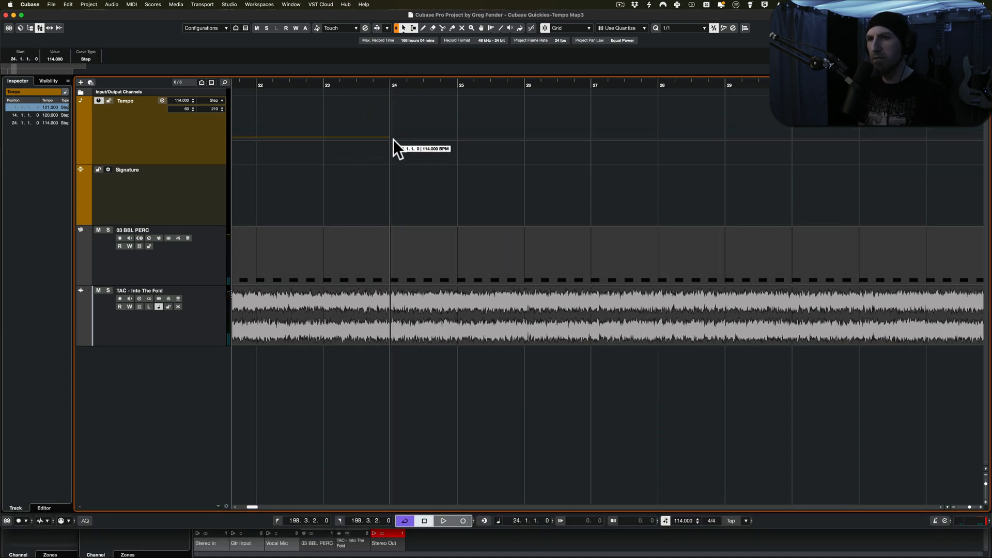
pyautogui.moveTo(392, 139); pyautogui.dragTo(387, 141)
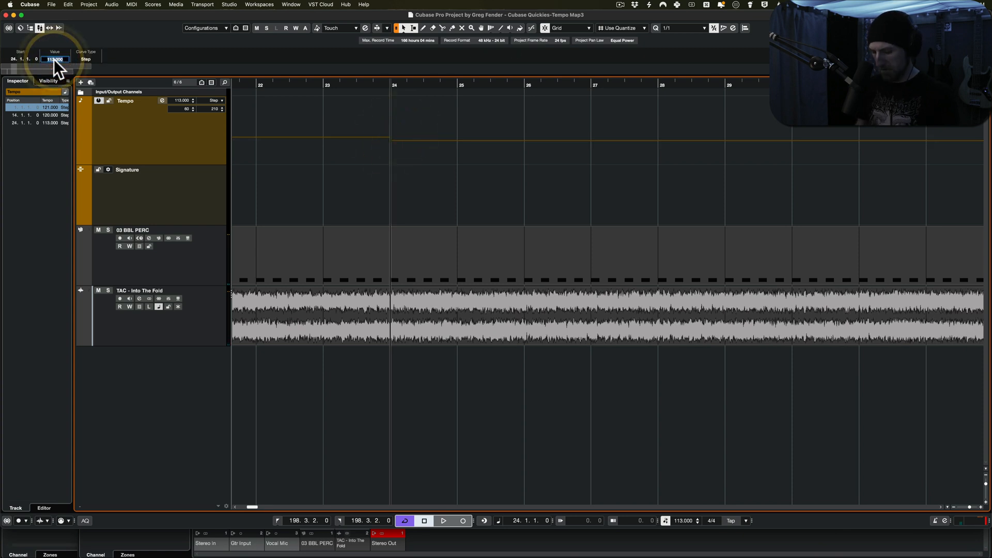
pyautogui.write('121')
pyautogui.press('Return')
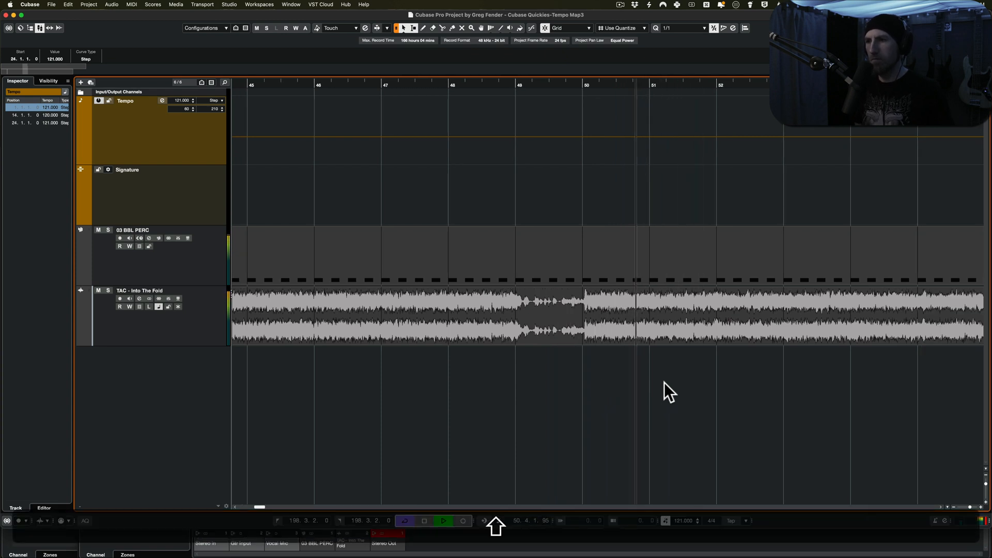
# - Stop playback, place the playhead at bar 49 and split the TAC - Into The Fold clip there
pyautogui.press('space')
pyautogui.keyDown('shift'); pyautogui.click(519, 355); pyautogui.keyUp('shift')
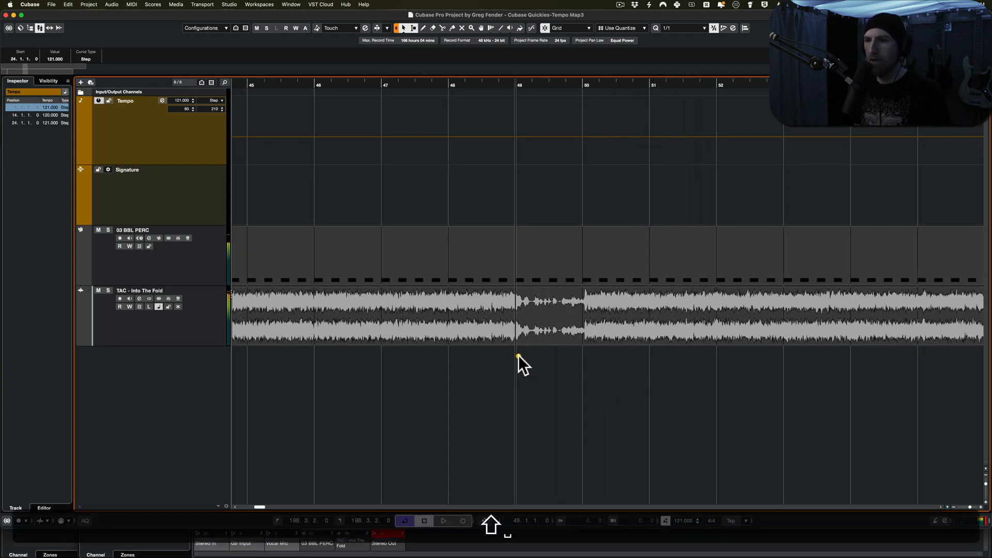
pyautogui.keyDown('alt'); pyautogui.keyDown('super'); pyautogui.click(520, 319); pyautogui.keyUp('super'); pyautogui.keyUp('alt')
pyautogui.hscroll(-8, 519, 317)
pyautogui.hscroll(3, 520, 317)
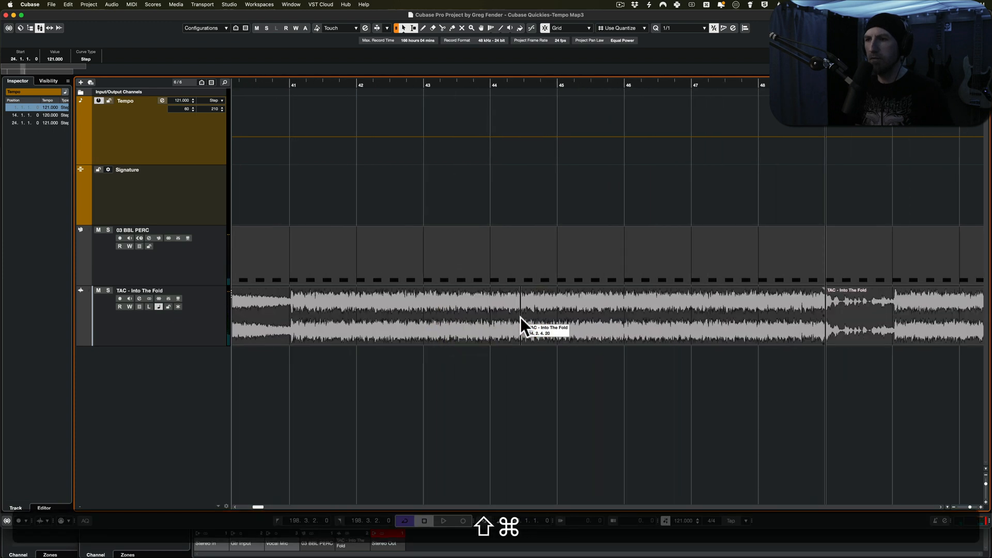
pyautogui.press('shift+super+z')
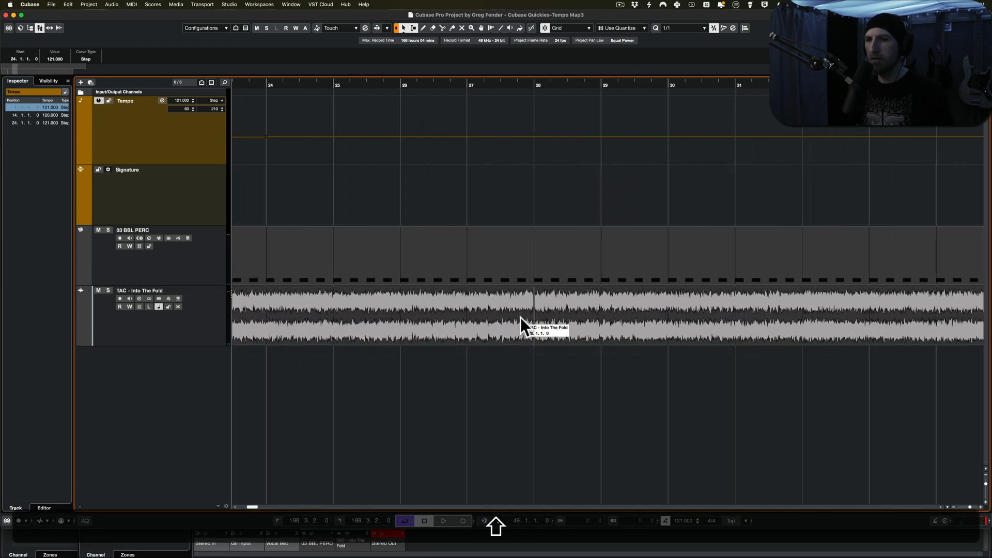
# - Add a tempo change at bar 49 on the Tempo track and set it to 120 BPM
pyautogui.hscroll(-10, 520, 317)
pyautogui.hscroll(15, 520, 318)
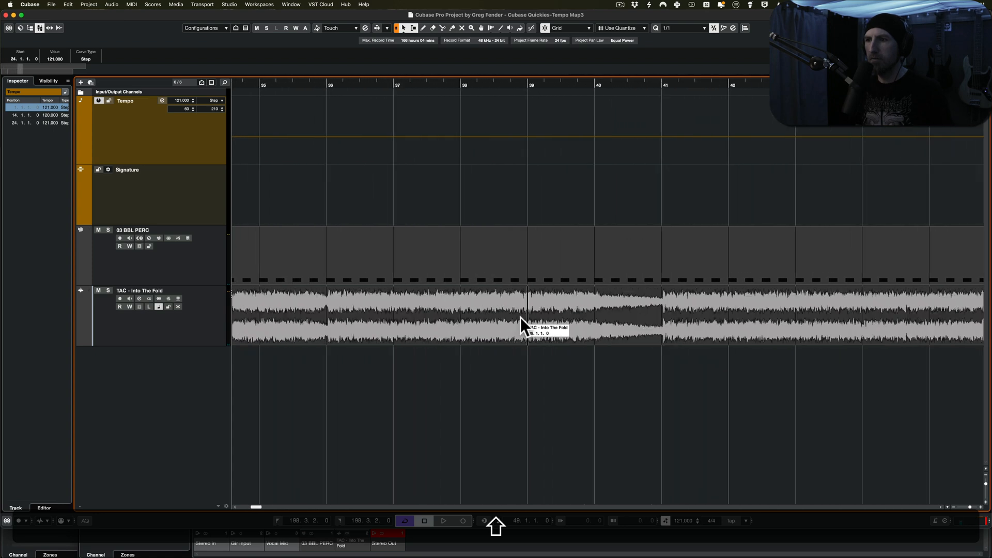
pyautogui.hscroll(4, 520, 318)
pyautogui.press('shift+super+z')
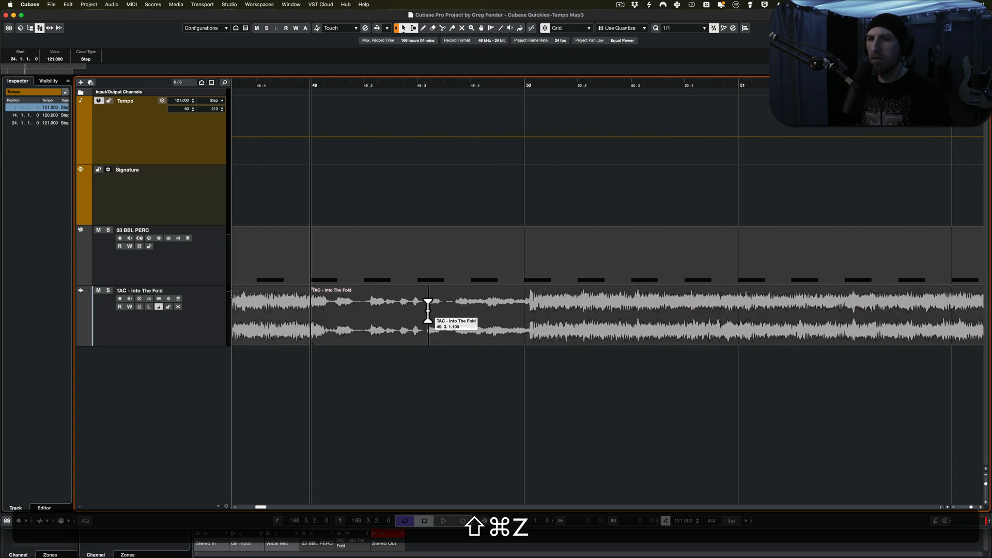
pyautogui.hscroll(-3, 419, 307)
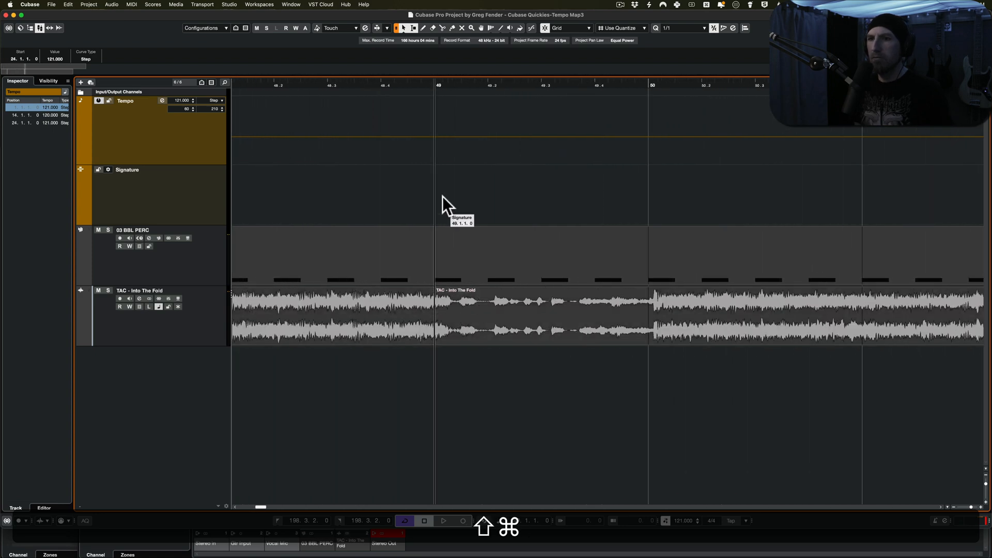
pyautogui.keyDown('alt'); pyautogui.click(435, 135); pyautogui.keyUp('alt')
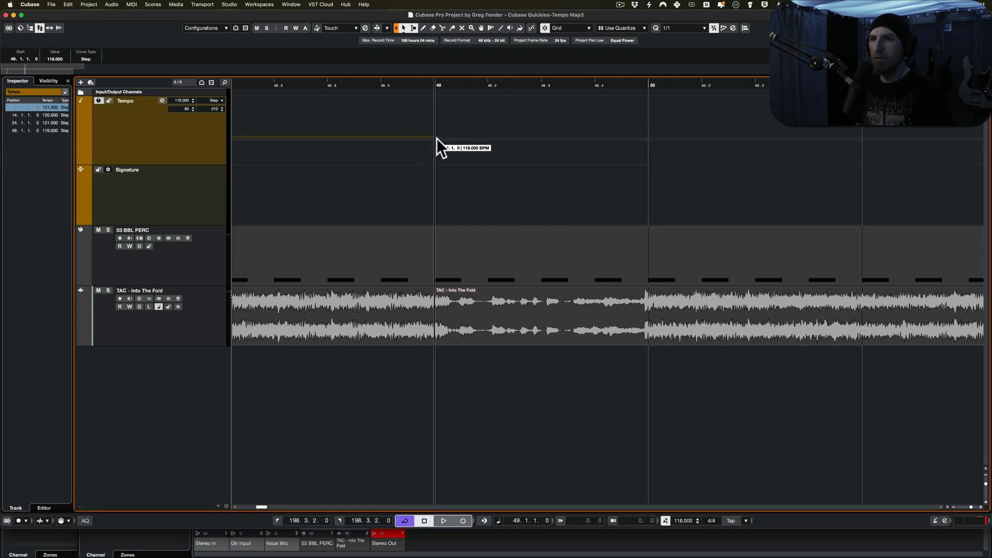
pyautogui.moveTo(437, 134); pyautogui.dragTo(437, 137)
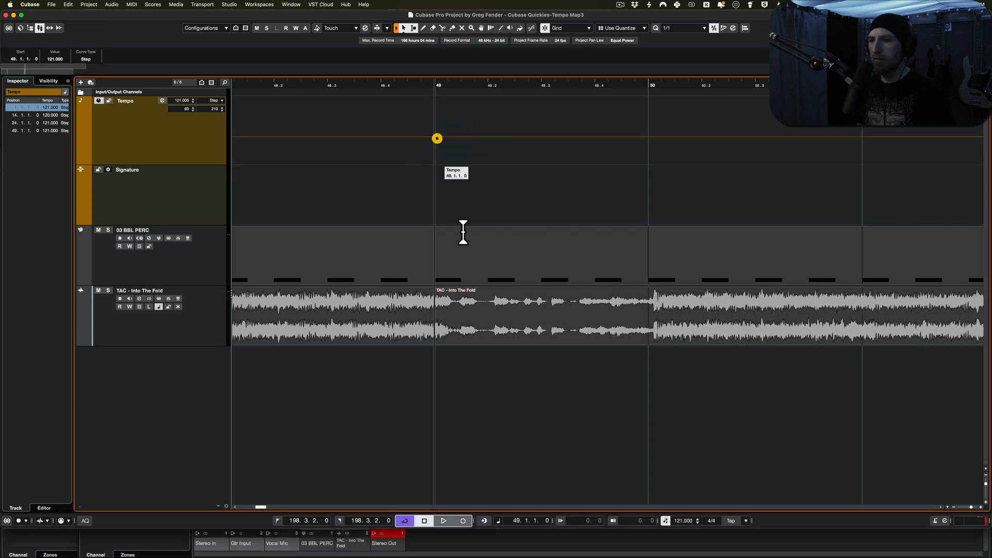
pyautogui.click(49, 55)
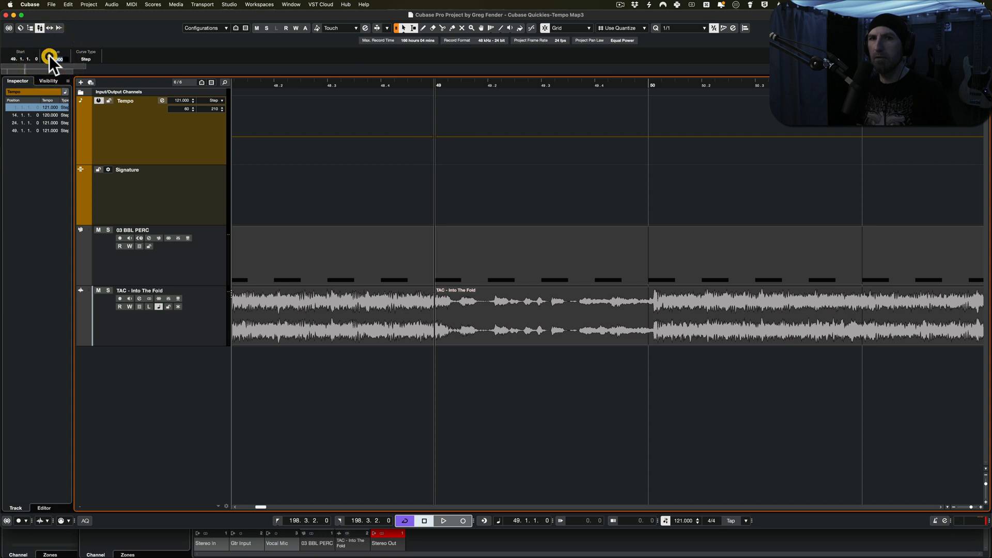
pyautogui.write('120')
pyautogui.press('Return')
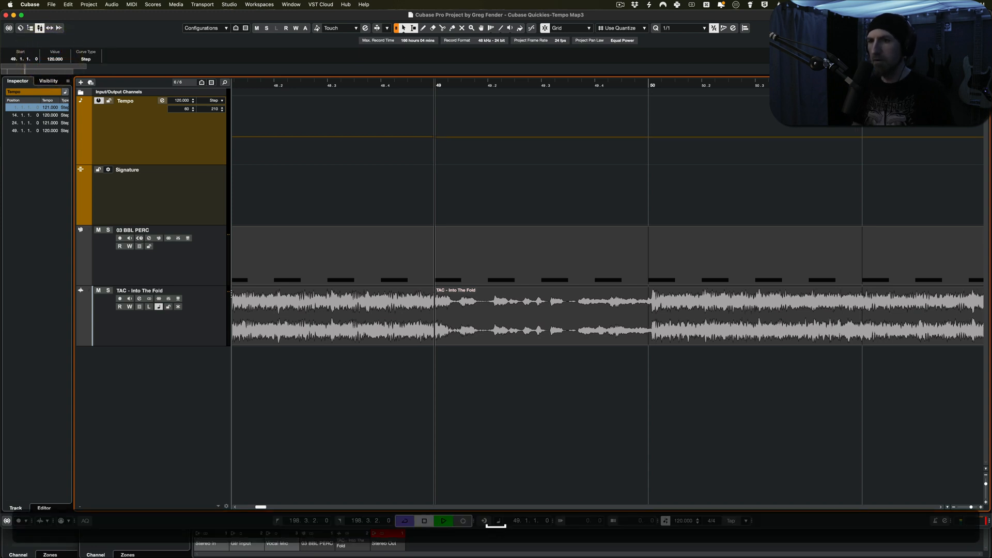
# - Listen to the song from bars 49, 64 and 62 to check its timing against the percussion
pyautogui.press('space')
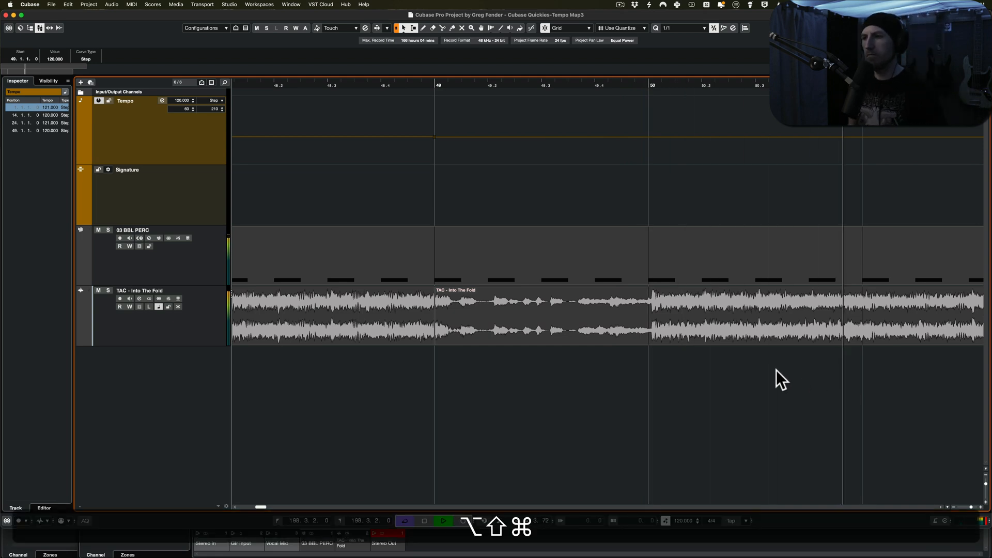
pyautogui.scroll(-4, 776, 370)
pyautogui.hscroll(2, 776, 370)
pyautogui.click(625, 366)
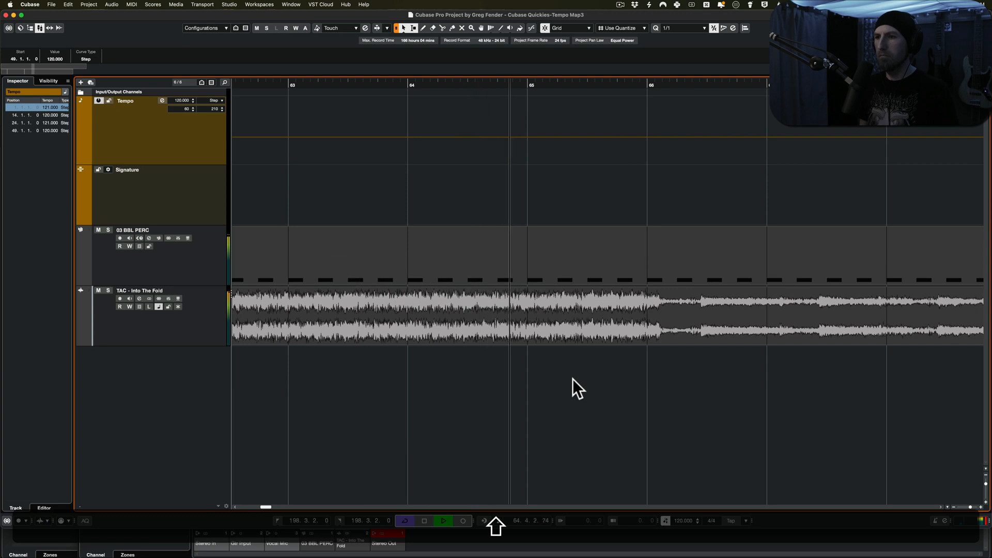
pyautogui.press('space')
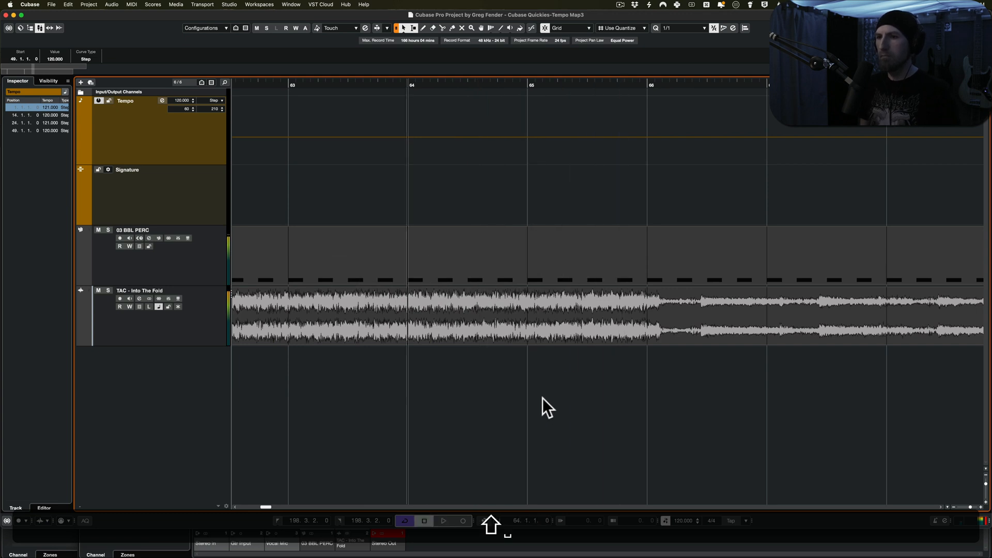
pyautogui.hscroll(-2, 542, 398)
pyautogui.click(332, 391)
pyautogui.press('space')
pyautogui.hscroll(-3, 331, 392)
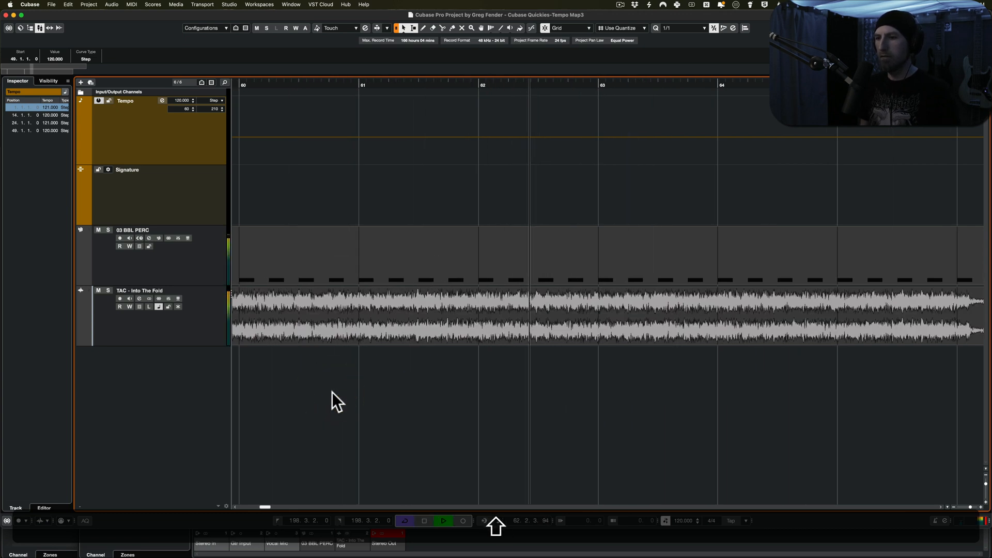
pyautogui.press('space')
# - Replay the song around bars 56 to 58 to locate where its timing leaves the percussion
pyautogui.hscroll(-3, 321, 399)
pyautogui.hscroll(-3, 321, 399)
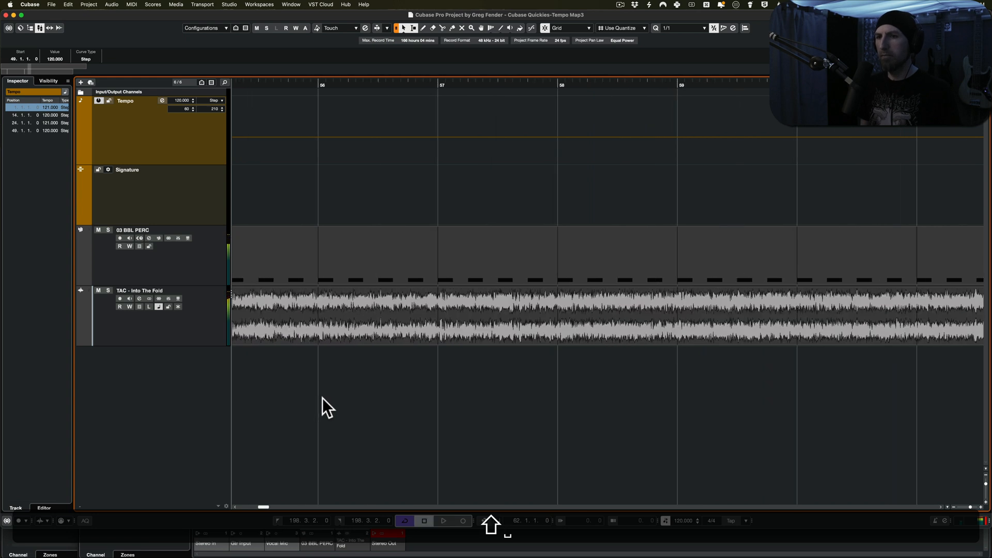
pyautogui.click(322, 397)
pyautogui.press('space')
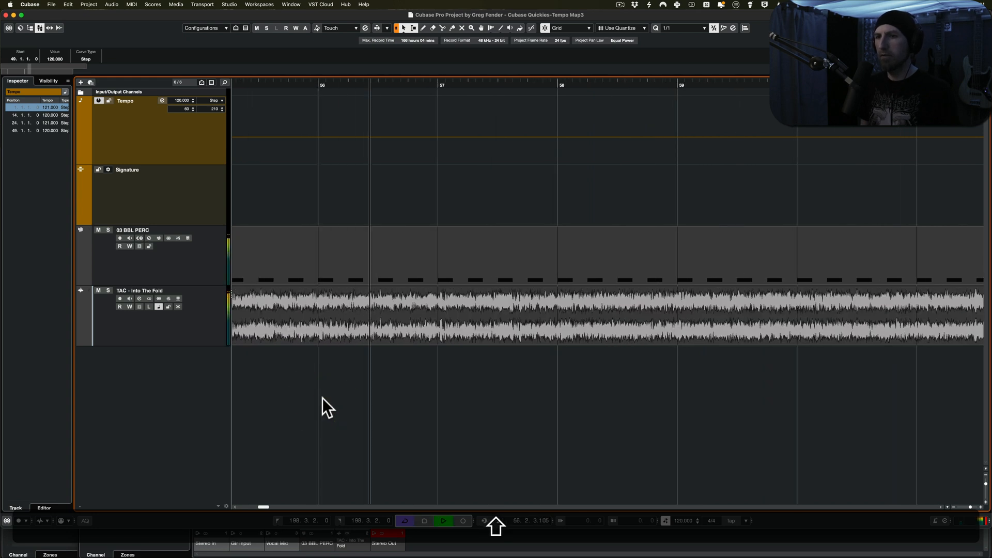
pyautogui.click(500, 406)
pyautogui.press('space')
pyautogui.click(460, 402)
pyautogui.press('space')
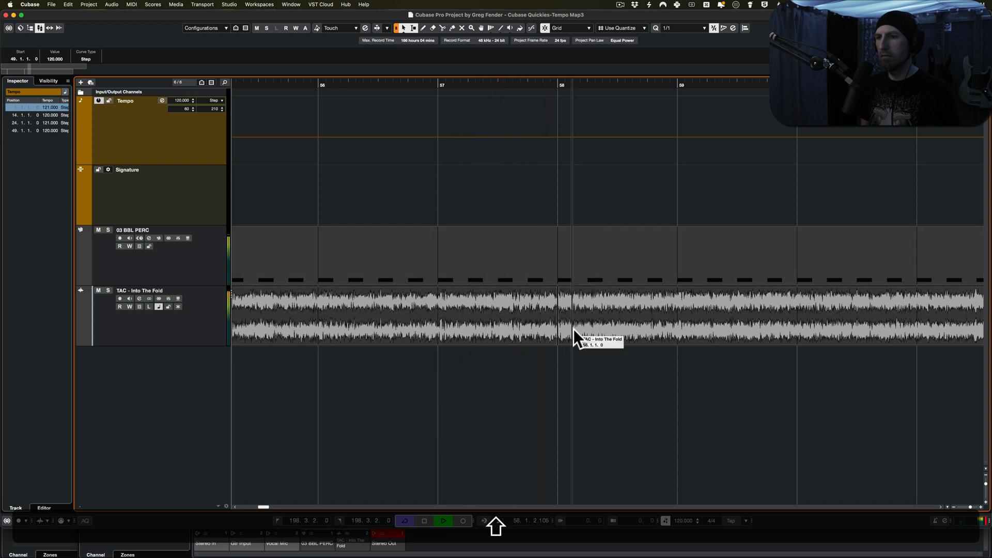
# - Split the TAC - Into The Fold clip at bar 58 and add a 121 BPM tempo change there
pyautogui.press('space')
pyautogui.keyDown('alt'); pyautogui.keyDown('shift'); pyautogui.click(559, 335); pyautogui.keyUp('shift'); pyautogui.keyUp('alt')
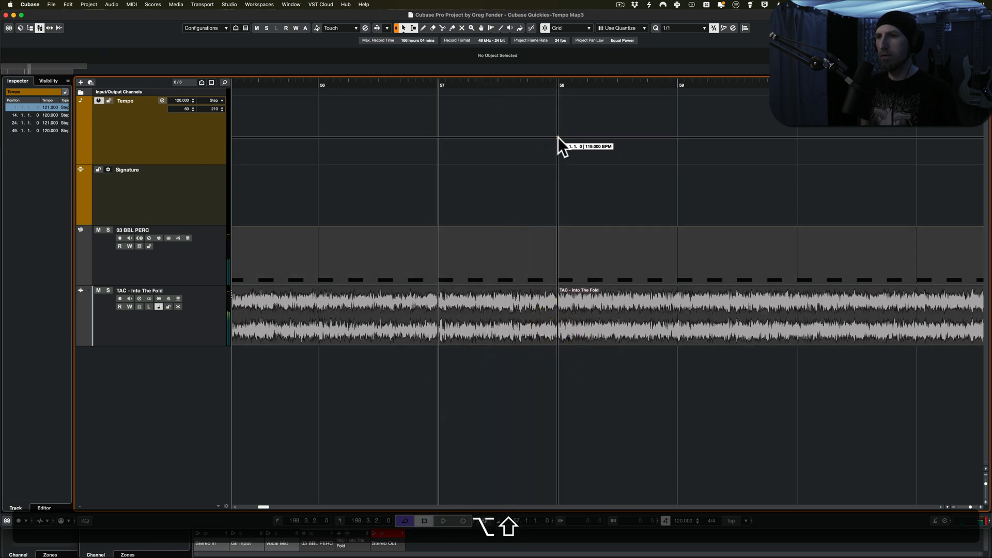
pyautogui.click(556, 138)
pyautogui.click(558, 145)
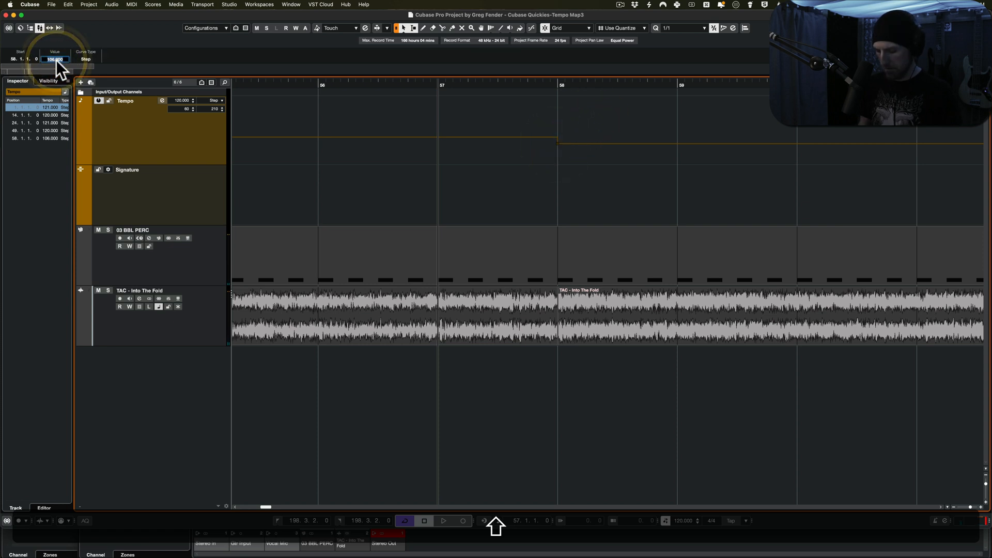
pyautogui.write('121')
pyautogui.press('Return')
# - Listen on from bar 57 to the section change at bar 82 and split the TAC - Into The Fold clip there
pyautogui.press('space')
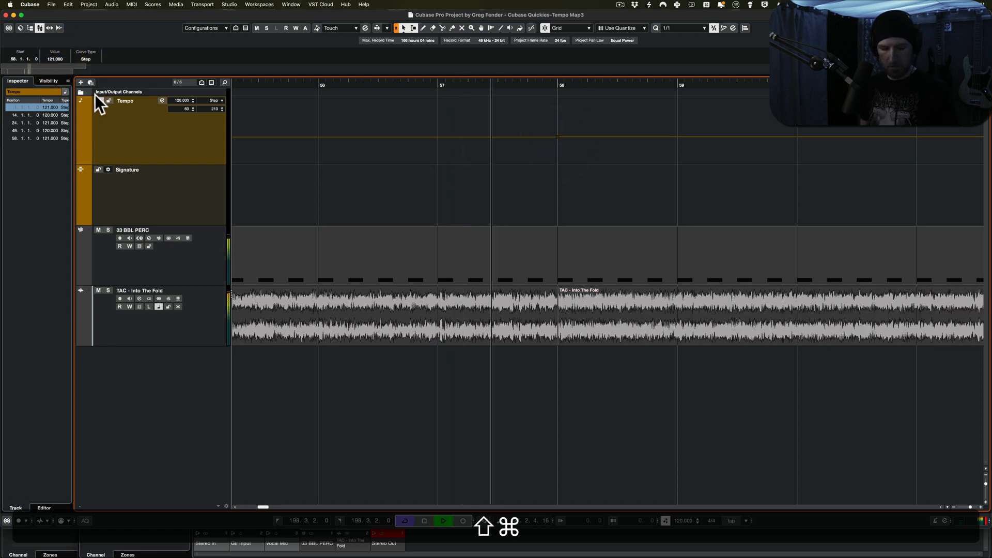
pyautogui.press('shift+super+s')
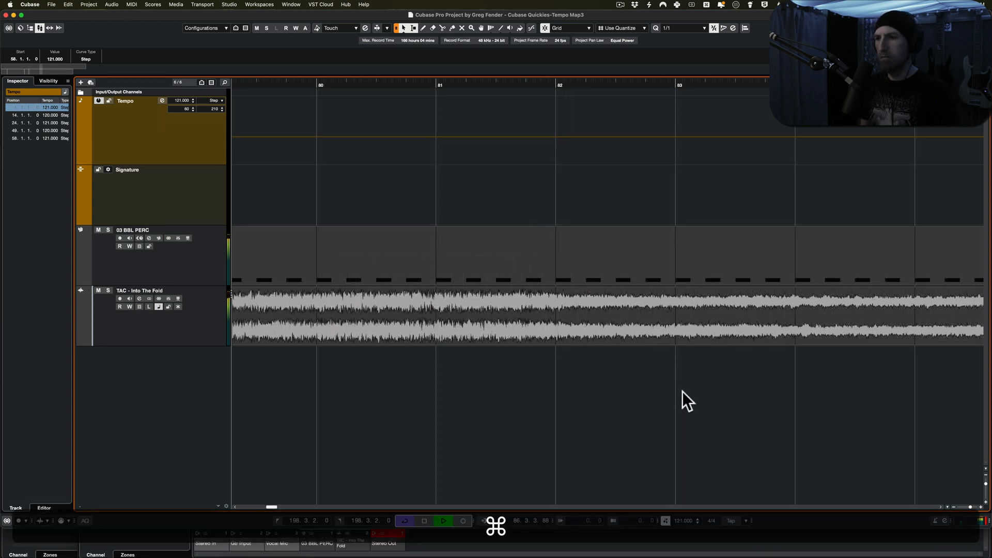
pyautogui.hotkey('shift', 'space')
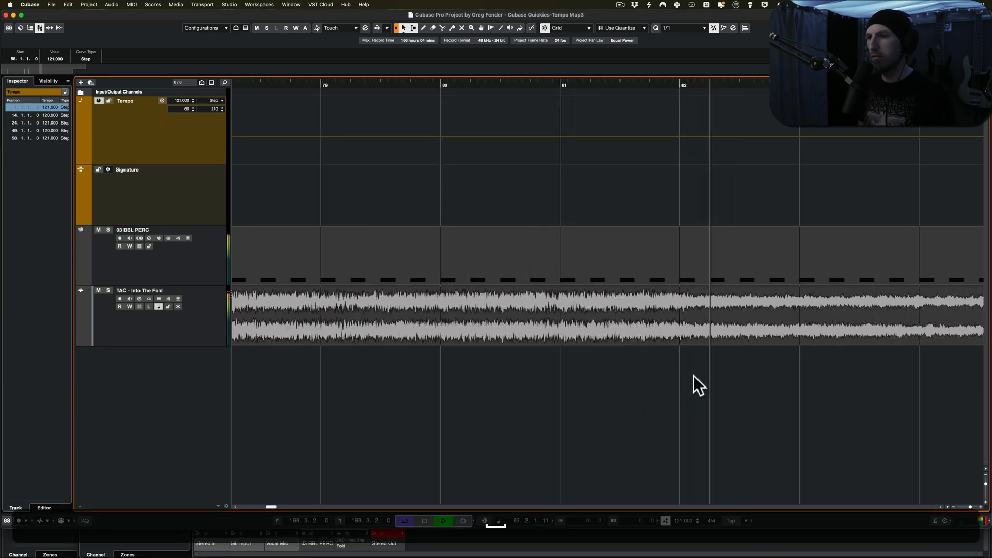
pyautogui.press('alt')
pyautogui.keyDown('alt'); pyautogui.click(683, 320); pyautogui.keyUp('alt')
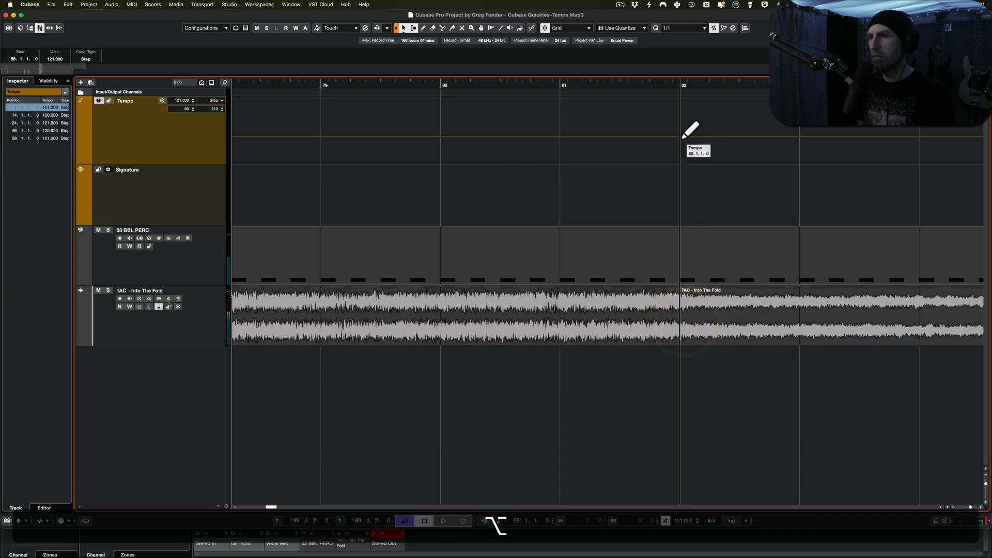
# - Add a tempo change at bar 82 on the Tempo track and set it to 120 BPM
pyautogui.keyDown('alt'); pyautogui.click(680, 136); pyautogui.keyUp('alt')
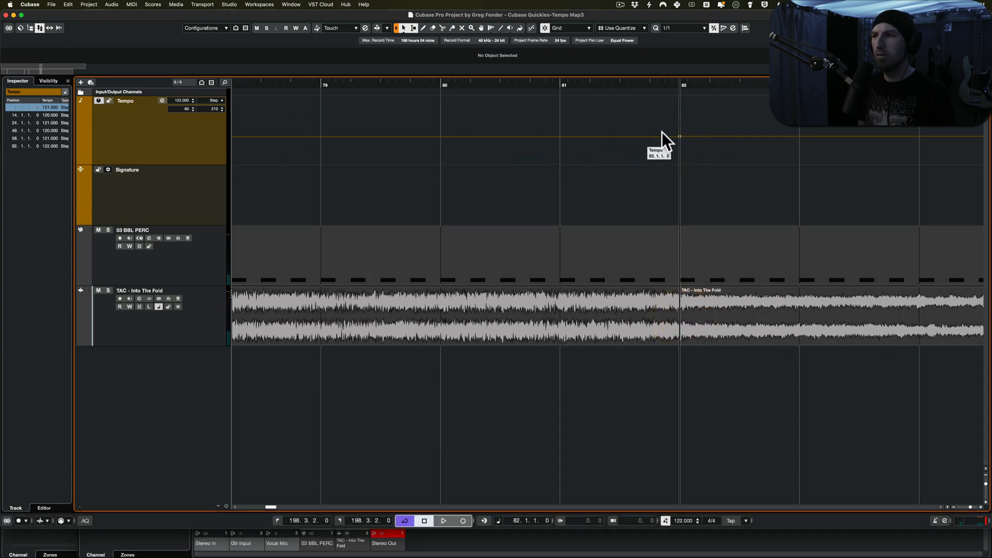
pyautogui.moveTo(681, 139)
pyautogui.mouseDown()
pyautogui.moveTo(713, 136)
pyautogui.moveTo(683, 147)
pyautogui.moveTo(675, 130)
pyautogui.moveTo(687, 140)
pyautogui.moveTo(676, 138)
pyautogui.mouseUp()
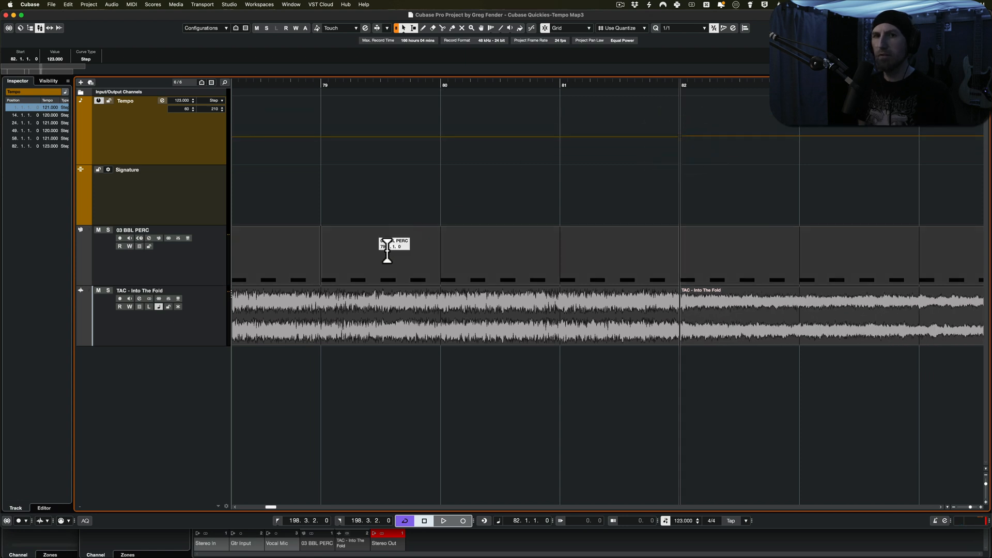
pyautogui.click(54, 58)
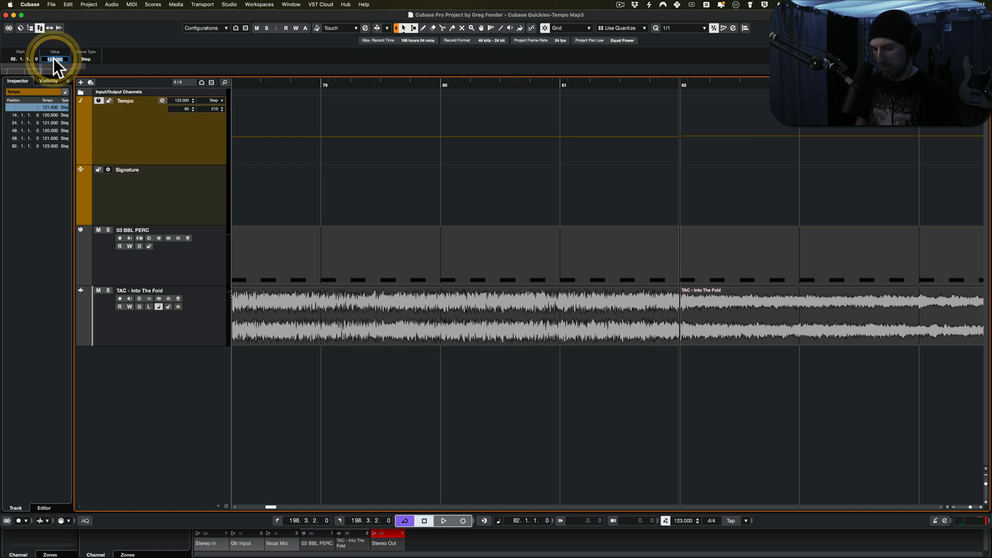
pyautogui.write('120')
pyautogui.press('Return')
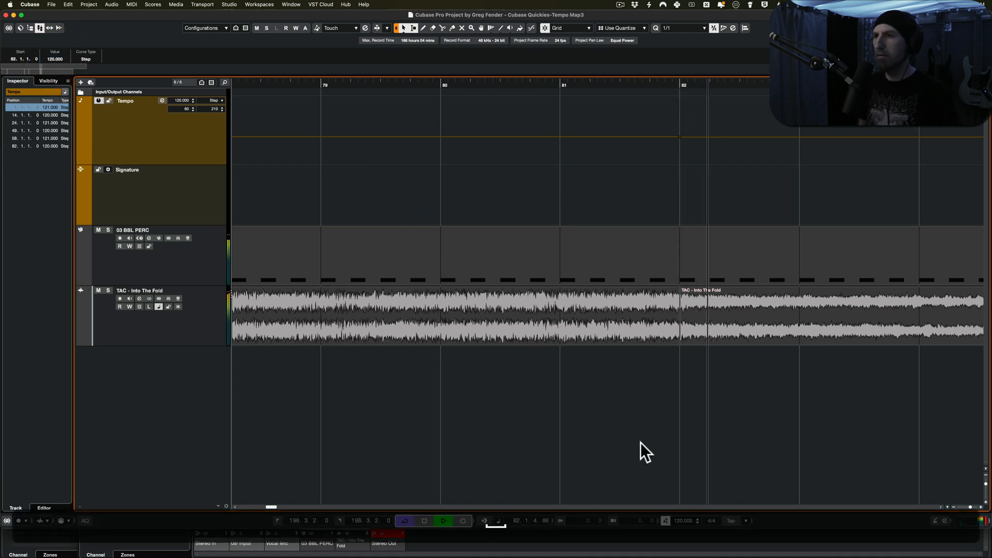
# - Check the quieter section after bar 82 against the grid and set the bar 82 tempo change to 119 BPM
pyautogui.hscroll(3, 773, 395)
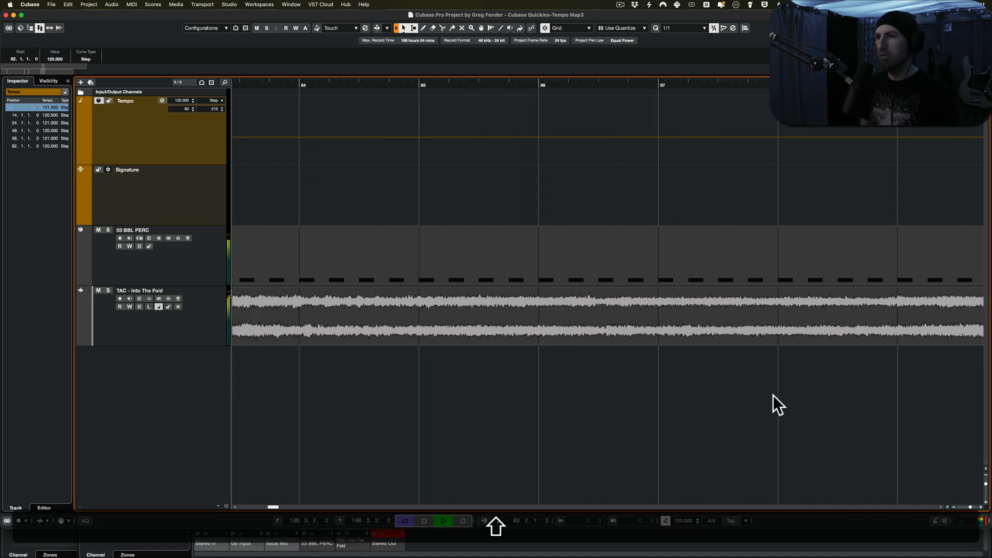
pyautogui.scroll(-3, 772, 392)
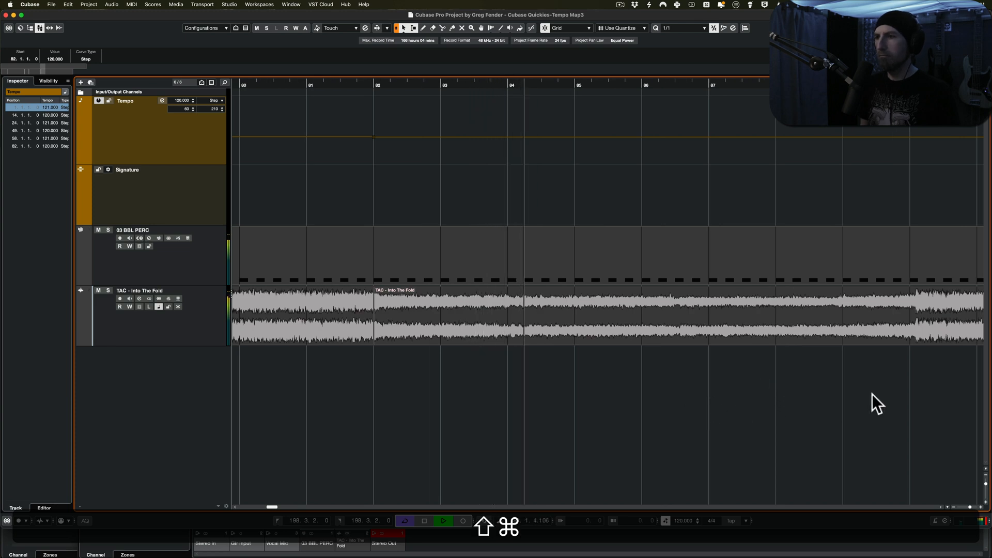
pyautogui.press('space')
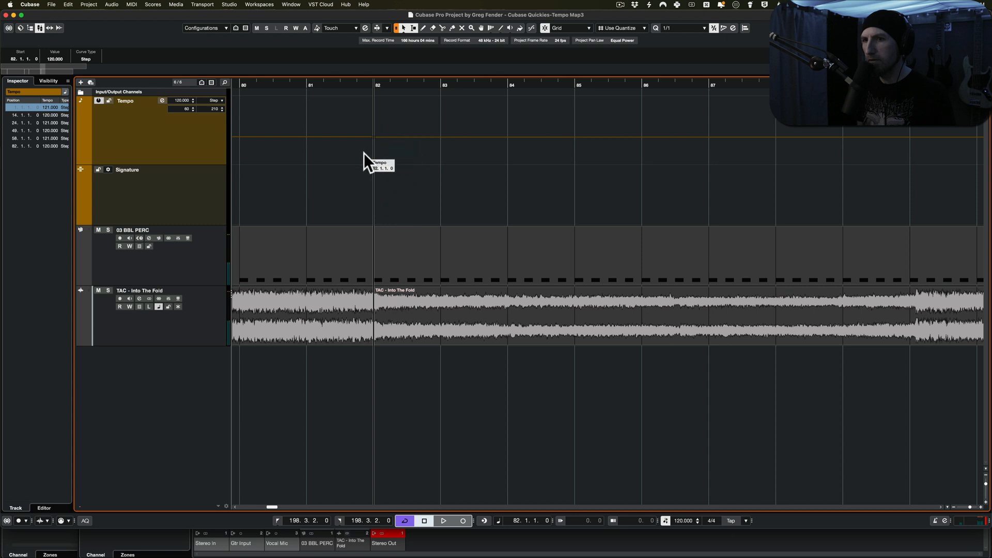
pyautogui.click(389, 135)
pyautogui.scroll(-1, 51, 56)
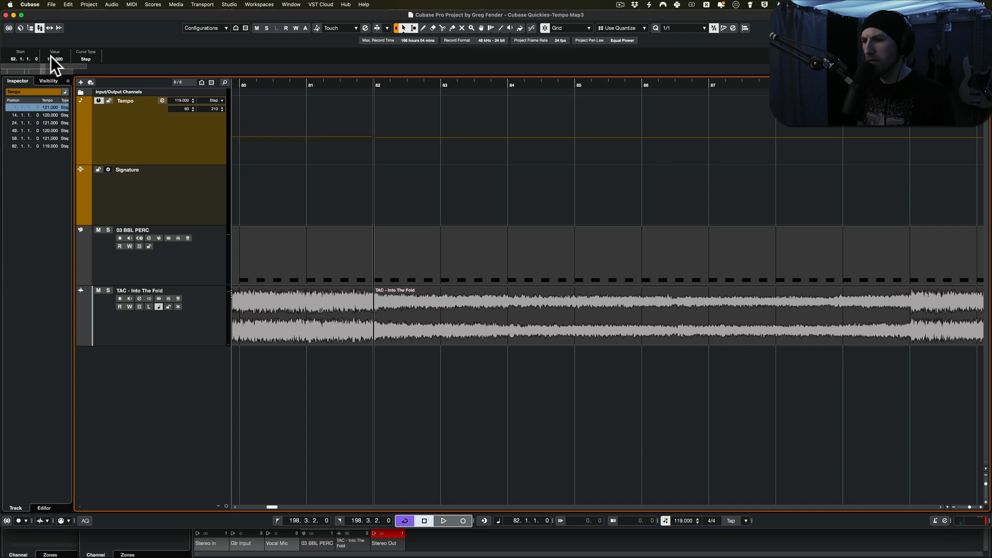
pyautogui.click(50, 56)
# - Listen to the song from bar 82 past bar 98, replaying the passage from bar 96 to check it against the grid
pyautogui.press('space')
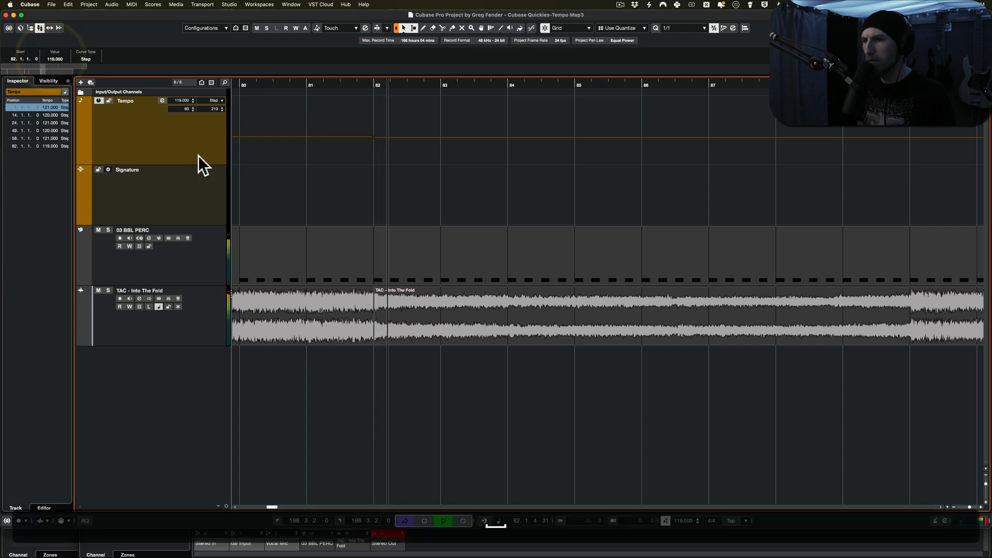
pyautogui.hscroll(3, 823, 324)
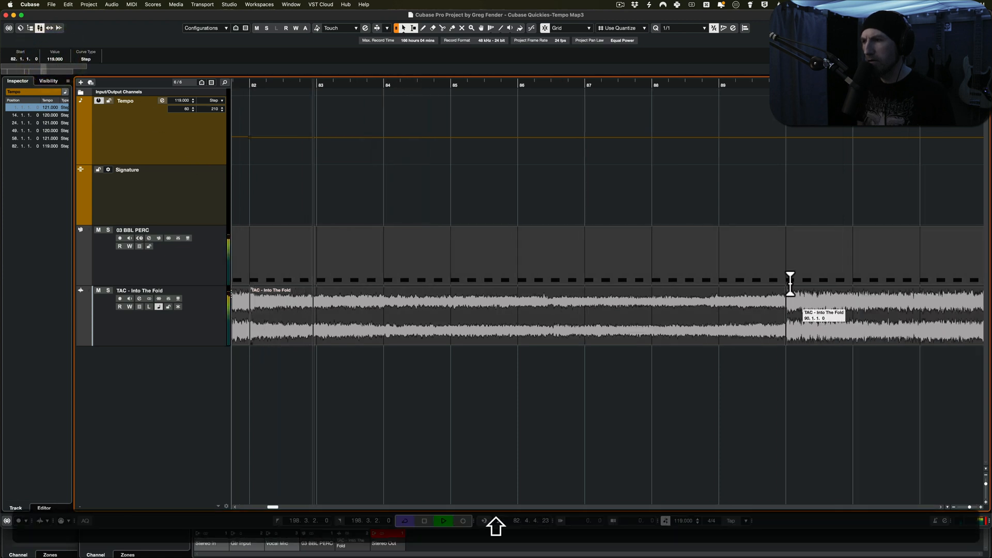
pyautogui.keyDown('shift'); pyautogui.click(719, 205); pyautogui.keyUp('shift')
pyautogui.scroll(3, 801, 250)
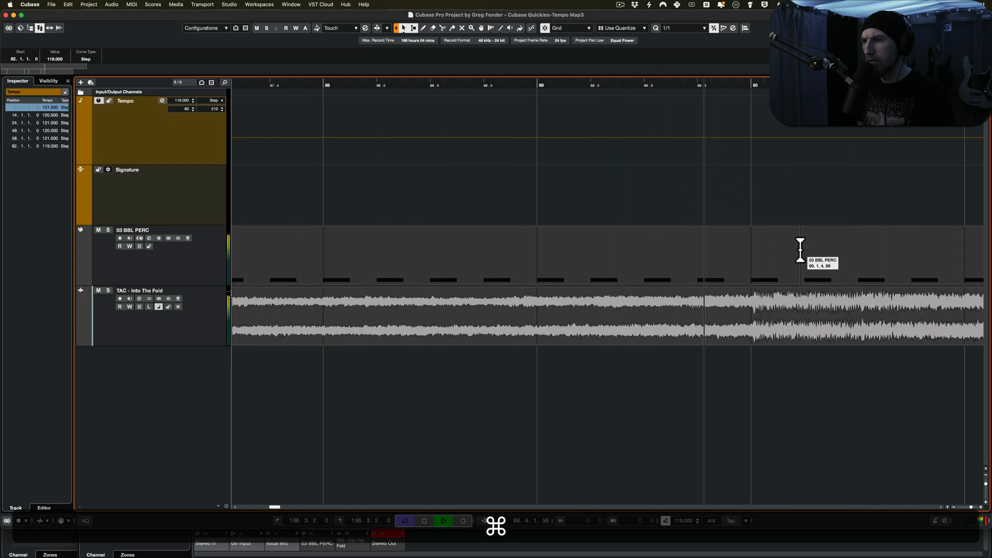
pyautogui.scroll(-3, 800, 250)
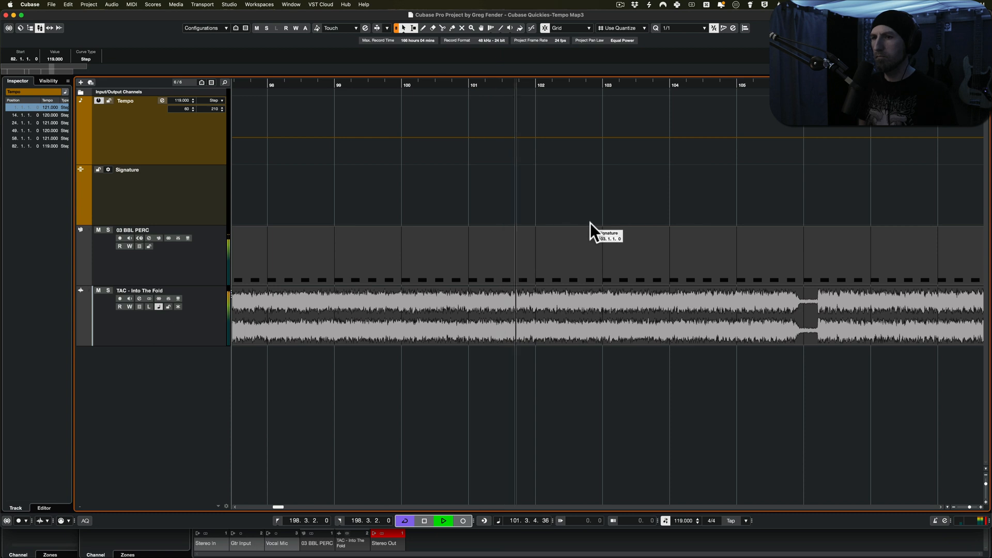
pyautogui.hotkey('shift', 'space')
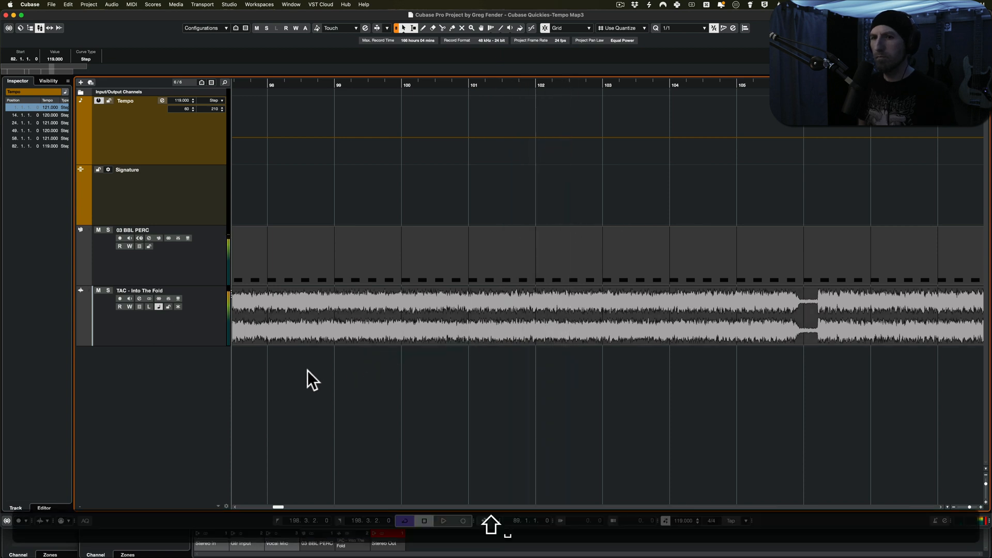
pyautogui.hotkey('shift', 'space')
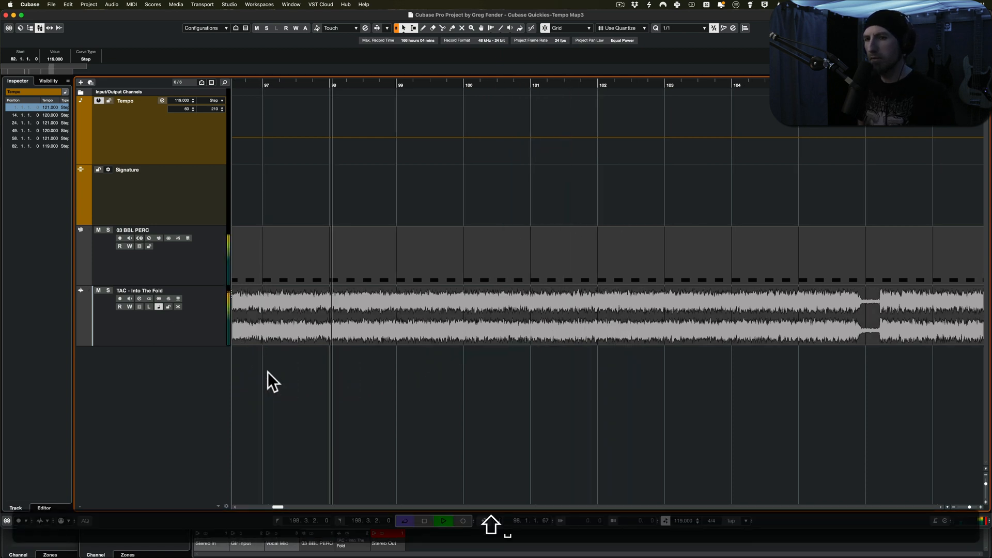
pyautogui.hotkey('shift', 'space')
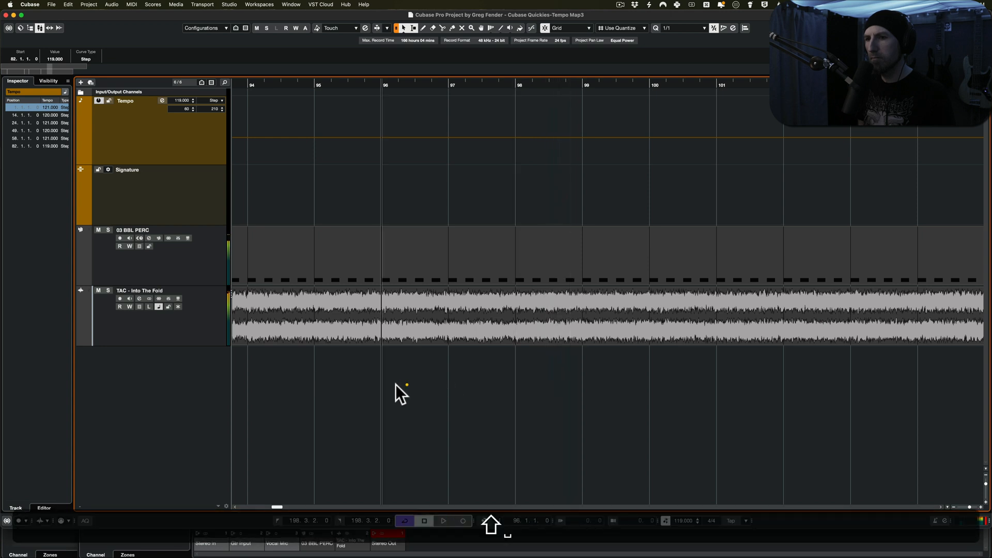
pyautogui.click(395, 384)
pyautogui.hotkey('shift', 'space')
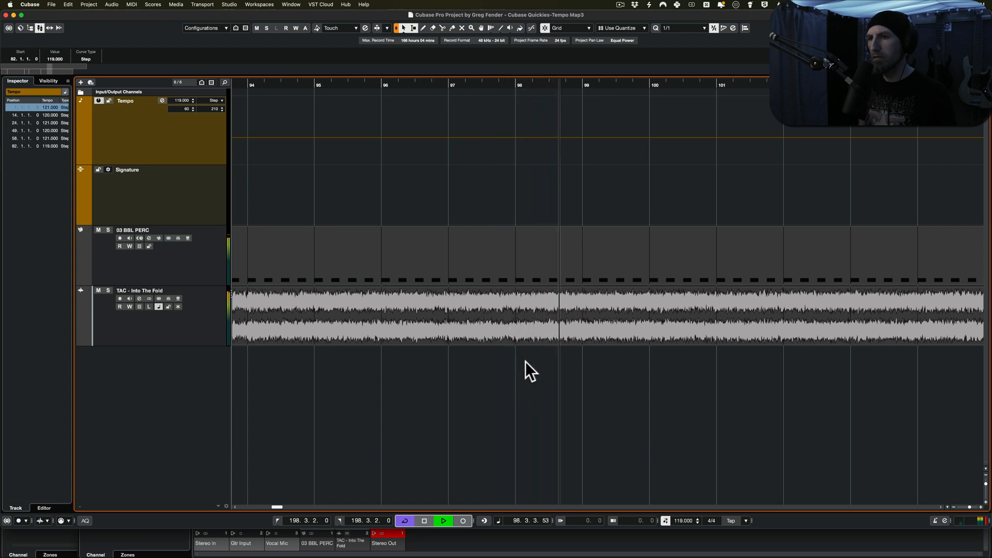
pyautogui.press('space')
# - Add a tempo change at bar 98 on the Tempo track and set it to 121 BPM
pyautogui.keyDown('shift'); pyautogui.click(516, 212); pyautogui.keyUp('shift')
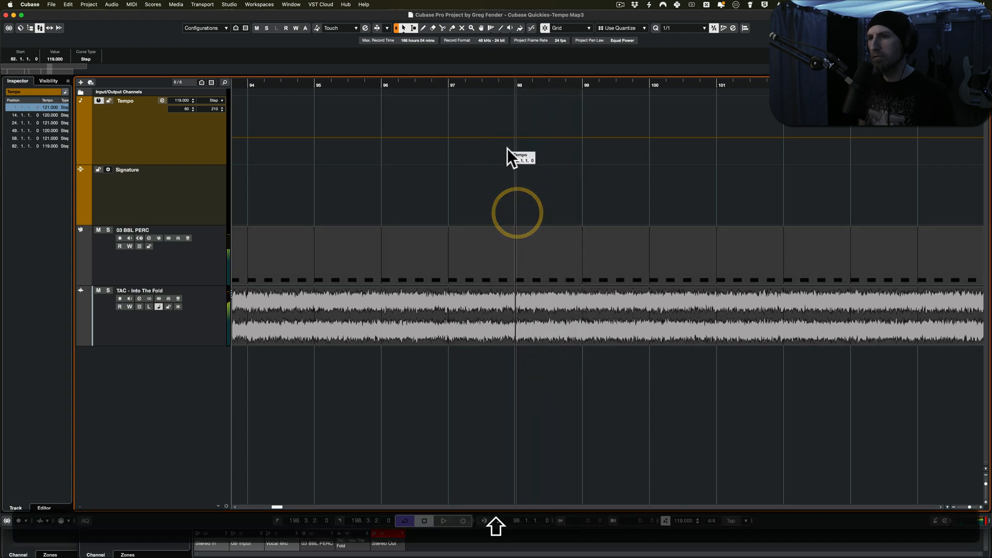
pyautogui.click(518, 137)
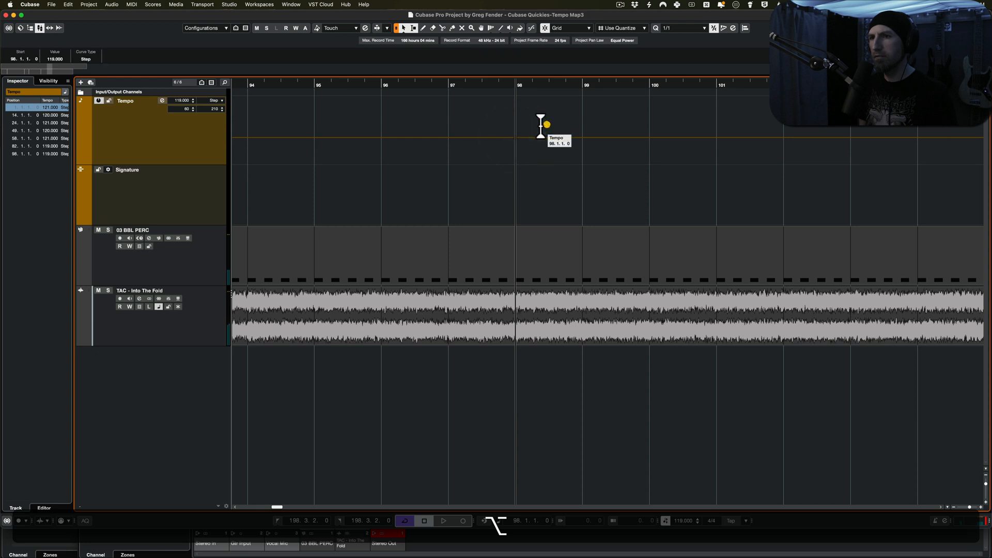
pyautogui.click(48, 58)
pyautogui.click(47, 58)
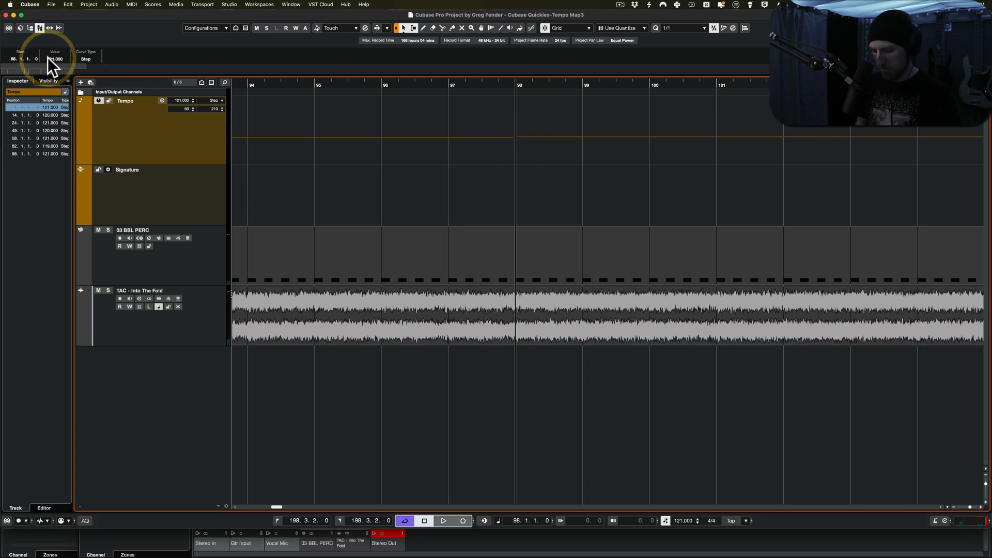
pyautogui.write('120')
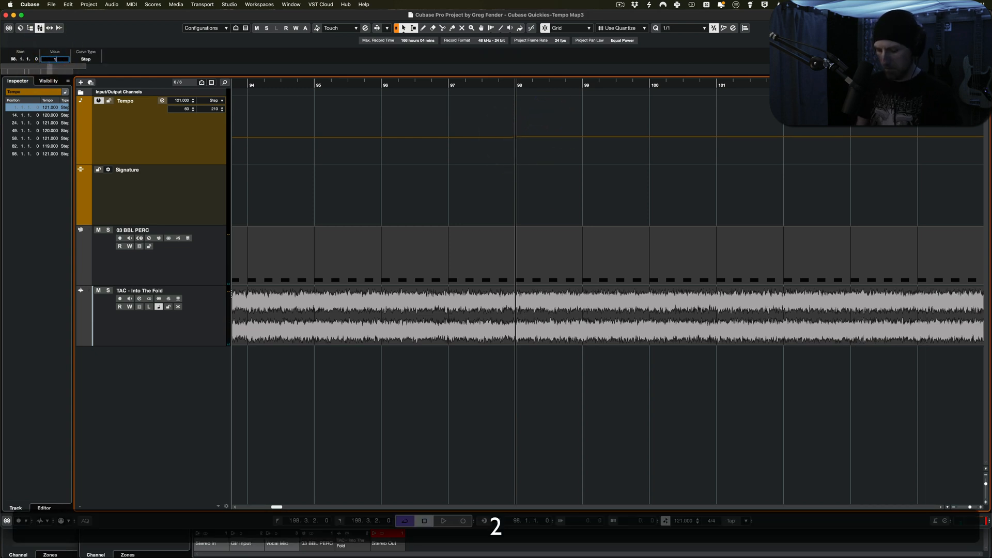
pyautogui.press('Return')
# - Listen to the passage from bar 98 to the break after bar 106 and split the TAC - Into The Fold clip at bar 104
pyautogui.press('space')
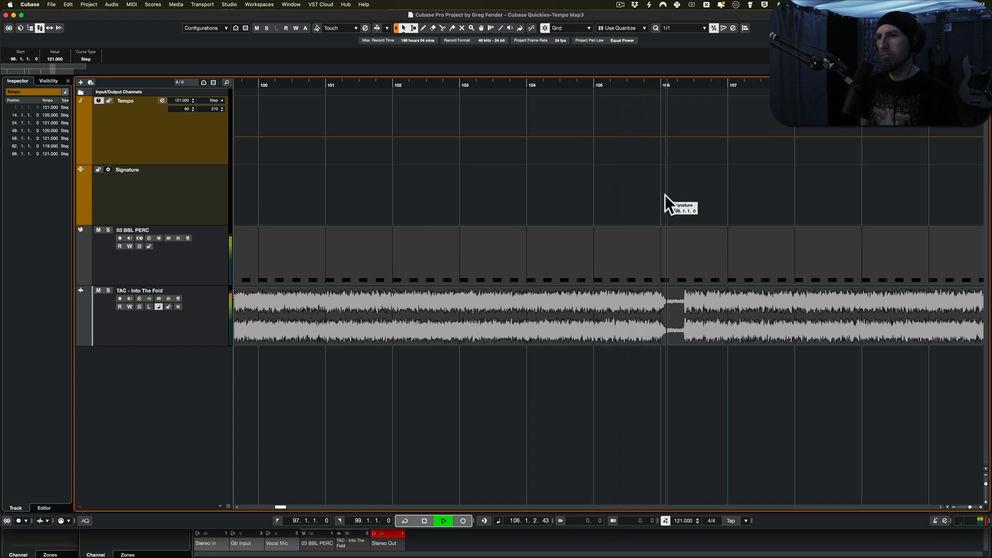
pyautogui.hotkey('shift', 'space')
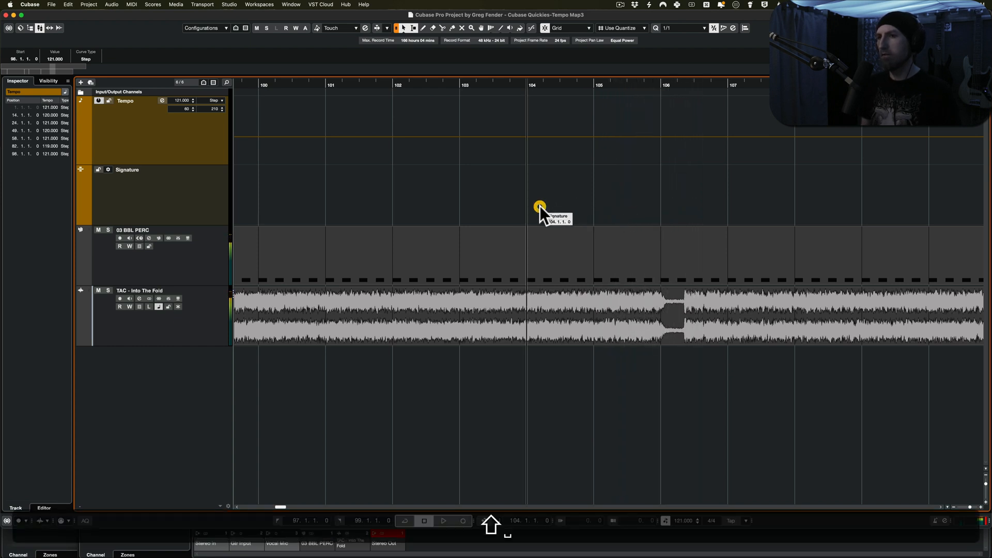
pyautogui.press('space')
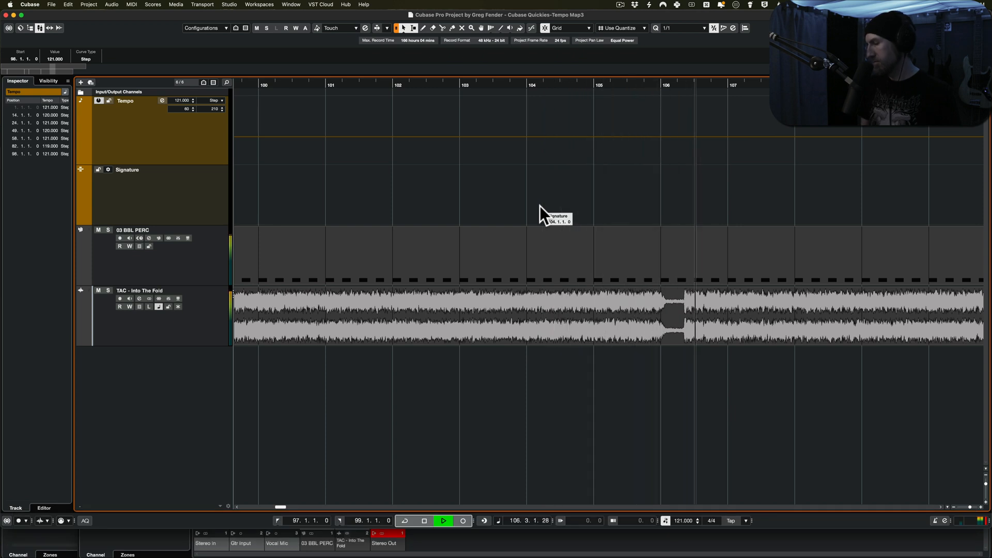
pyautogui.press('space')
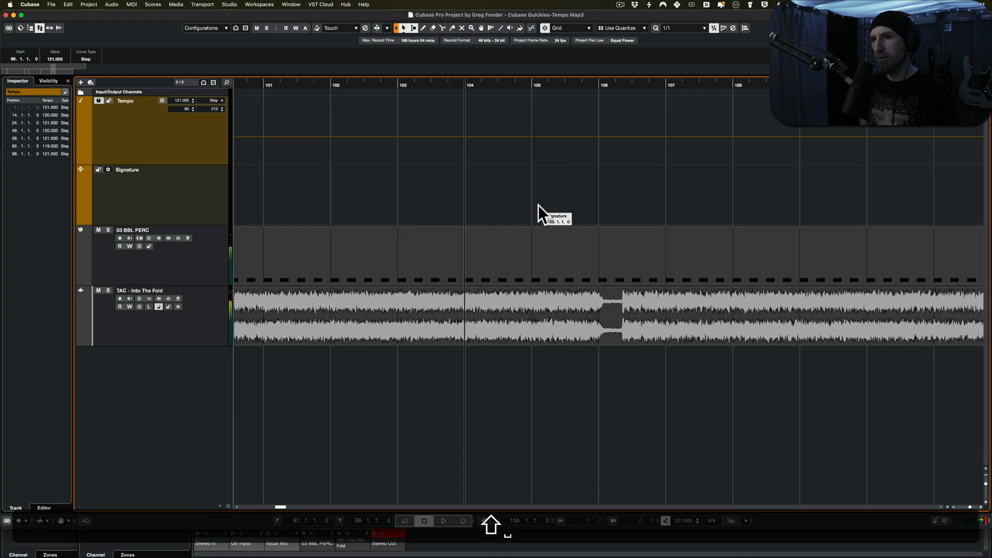
pyautogui.press('space')
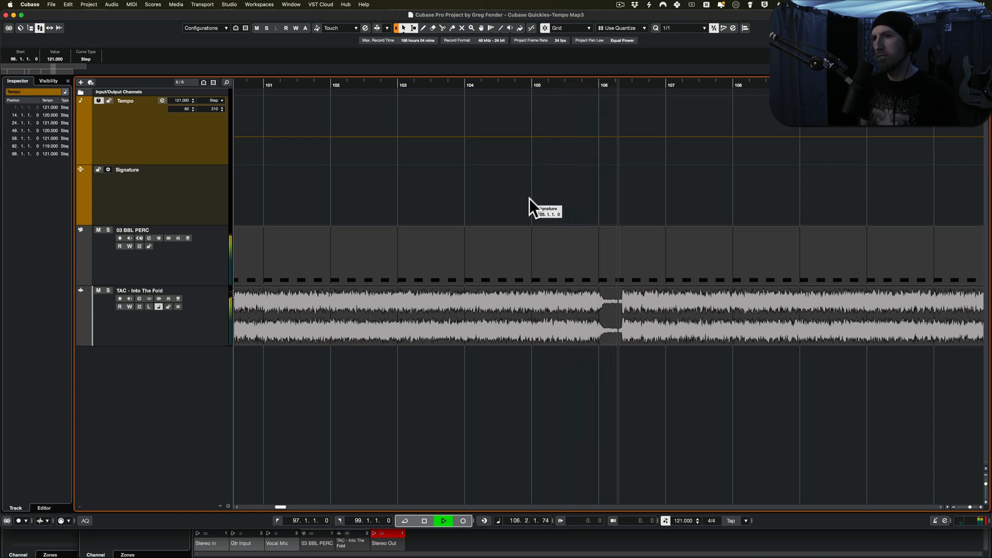
pyautogui.press('space')
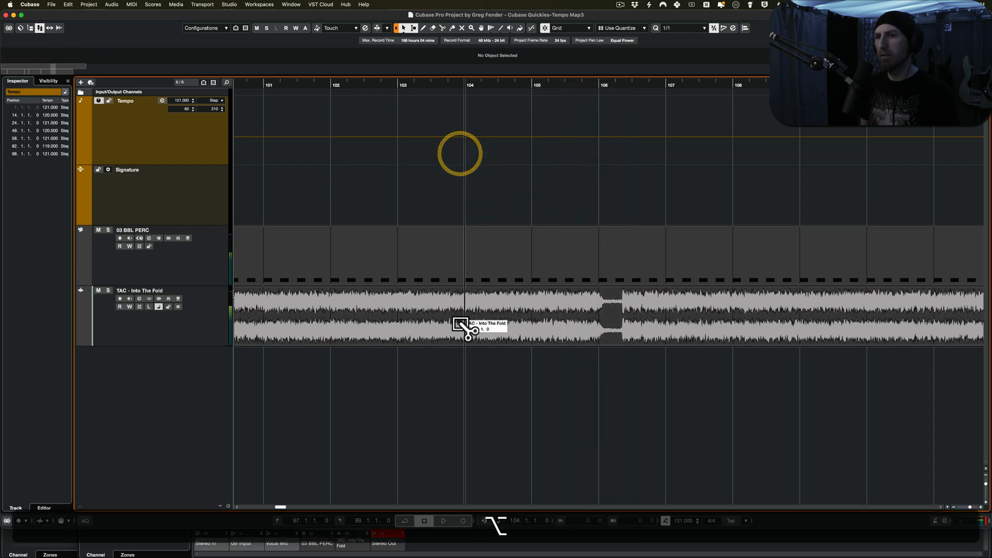
pyautogui.keyDown('alt'); pyautogui.click(462, 326); pyautogui.keyUp('alt')
# - Add a tempo change just after the bar 104 split on the Tempo track and open its value for editing
pyautogui.click(491, 116)
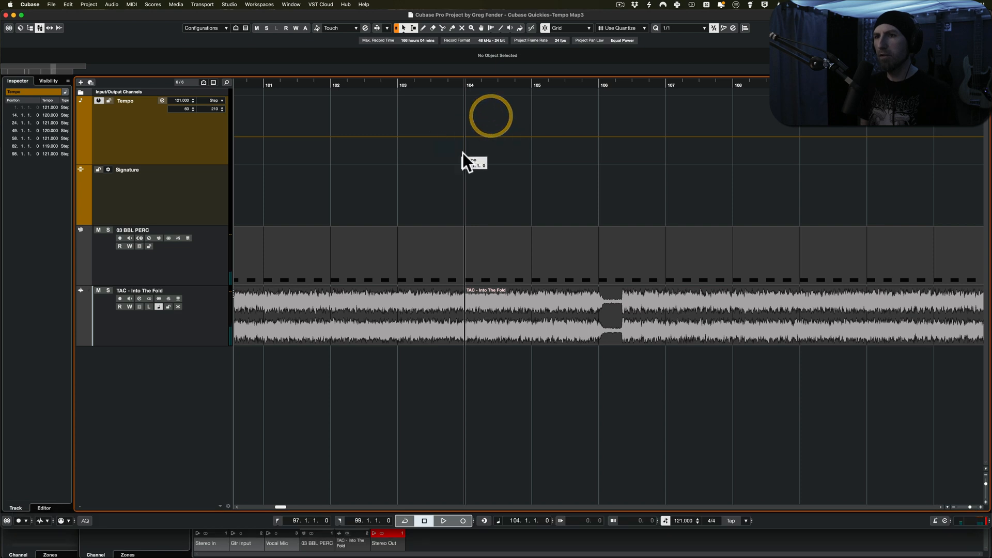
pyautogui.keyDown('super'); pyautogui.click(473, 137); pyautogui.keyUp('super')
pyautogui.click(478, 138)
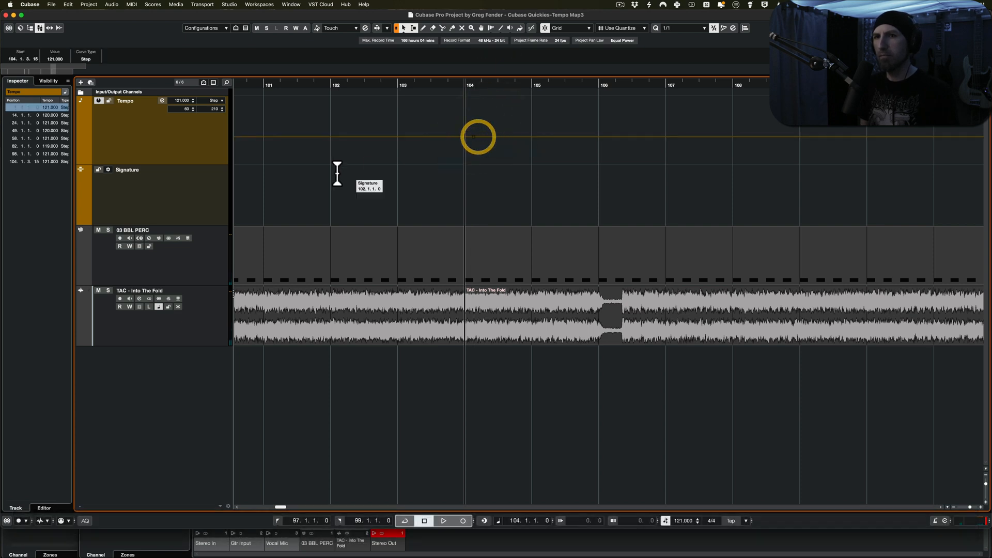
pyautogui.moveTo(446, 156); pyautogui.dragTo(504, 119)
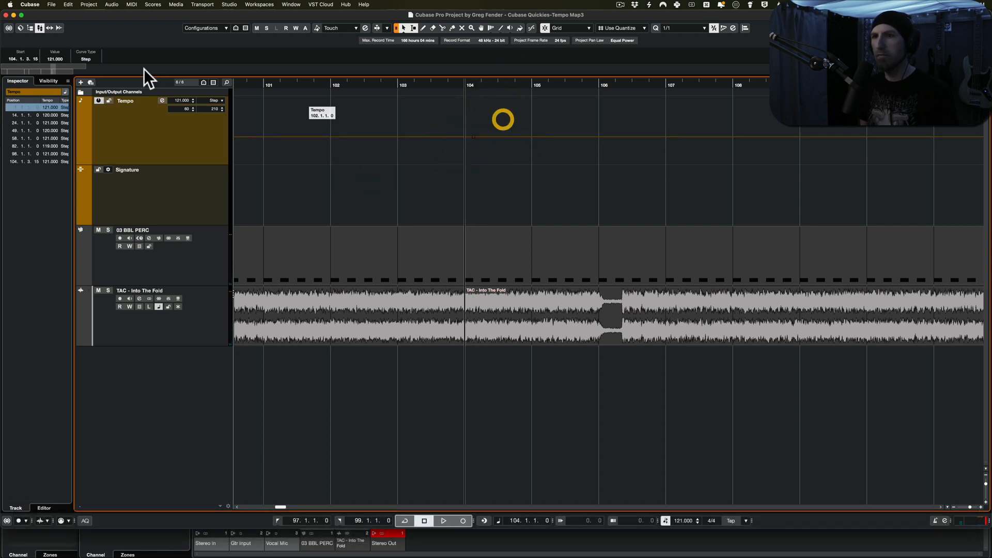
pyautogui.click(55, 59)
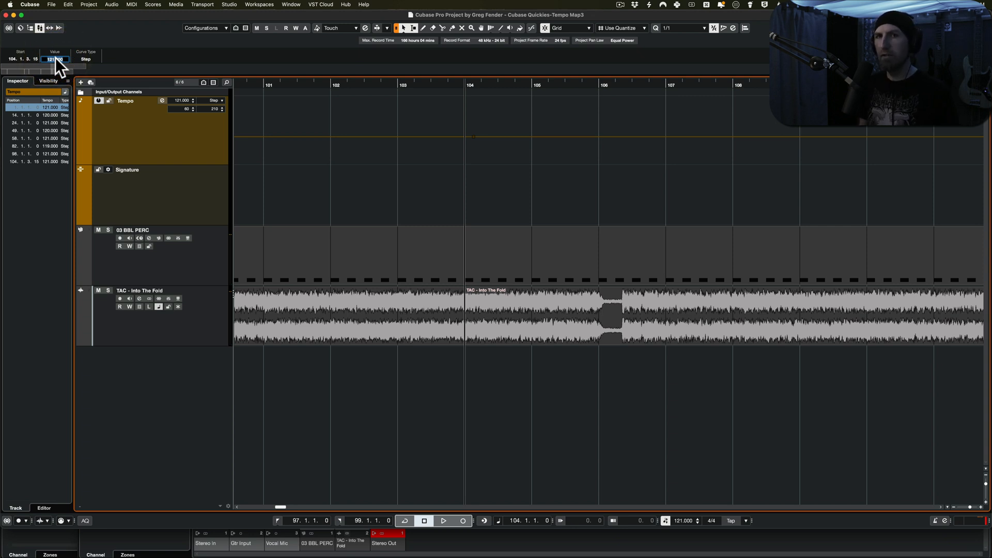
pyautogui.click(439, 149)
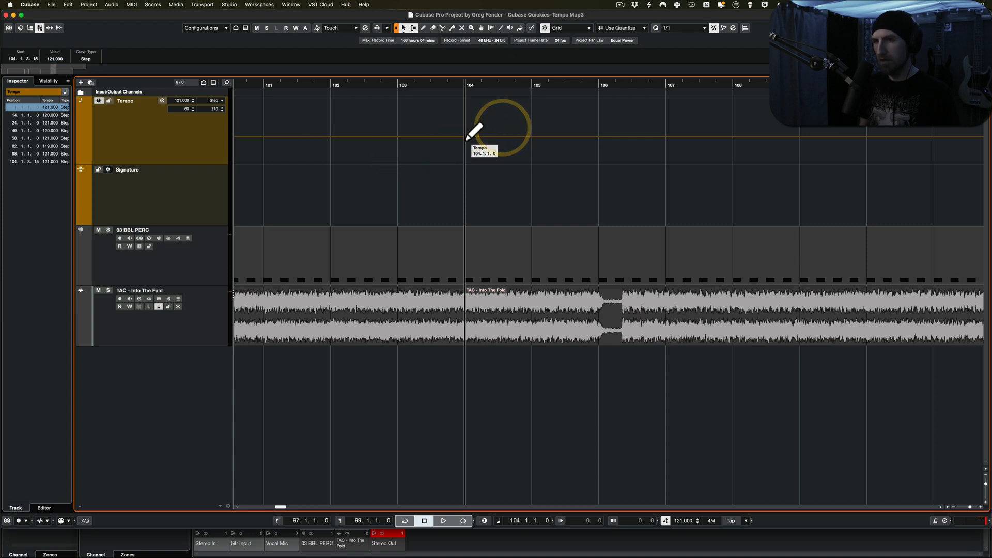
# - Place the tempo change on the bar 104 line and raise it to 181 BPM, with the quantize preset at 1/2
pyautogui.moveTo(467, 138); pyautogui.dragTo(459, 112)
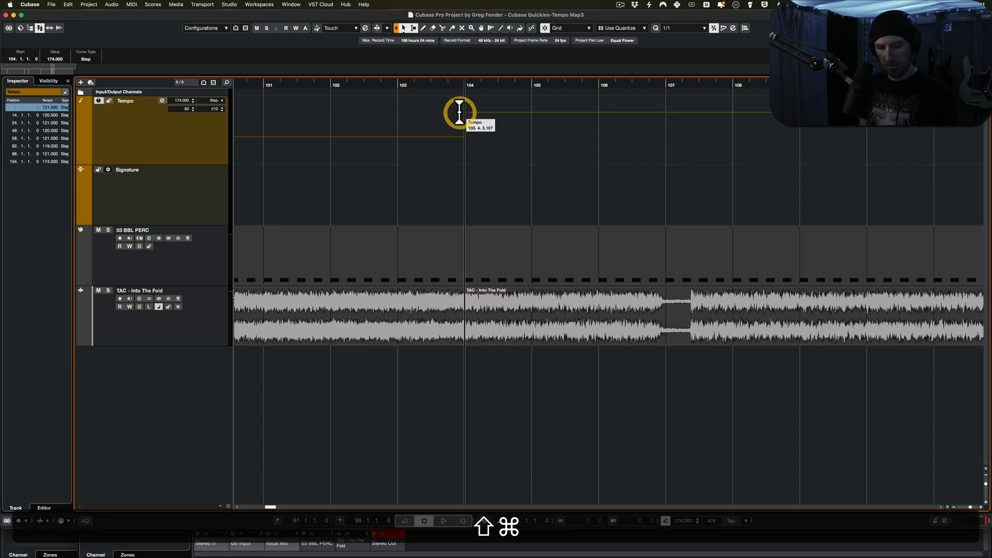
pyautogui.press('shift+super+2')
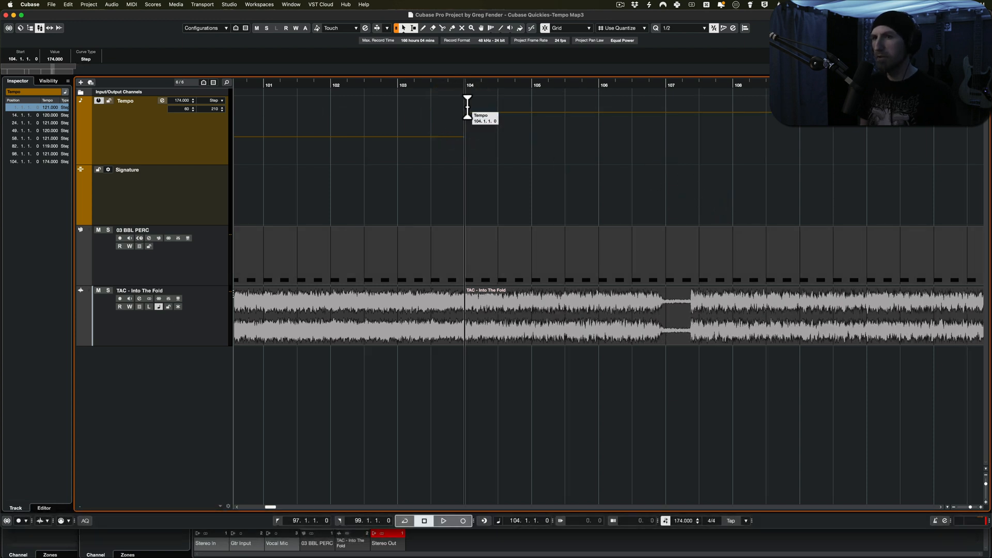
pyautogui.moveTo(467, 122); pyautogui.dragTo(463, 108)
pyautogui.press('space')
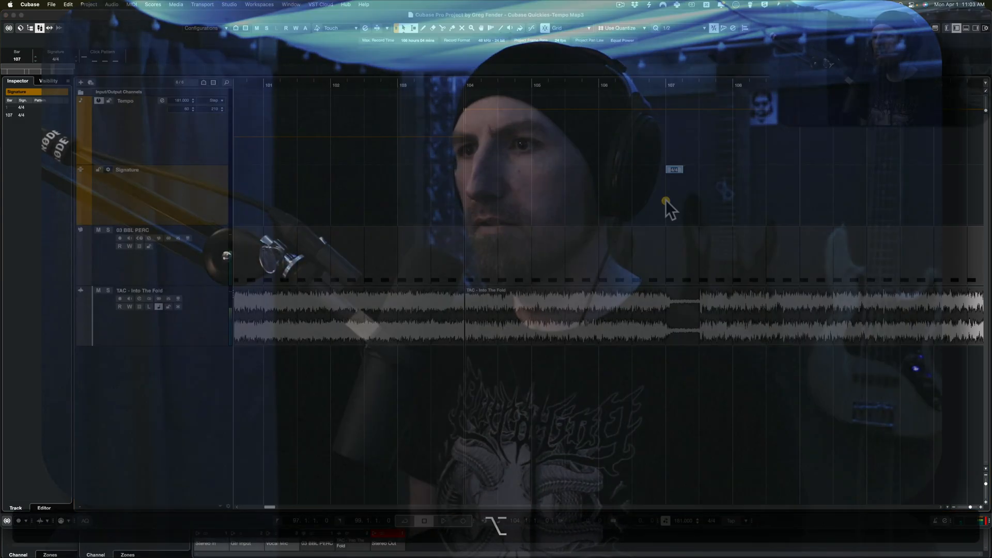
# - Add a 2/4 time signature at bar 107 on the Signature track and return to 4/4 at bar 108
pyautogui.click(666, 199)
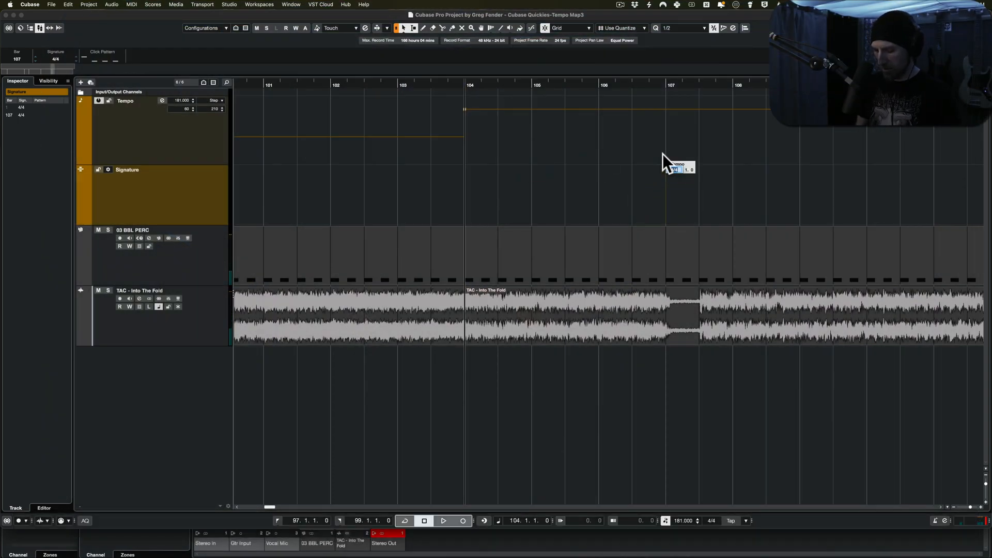
pyautogui.write('2/4')
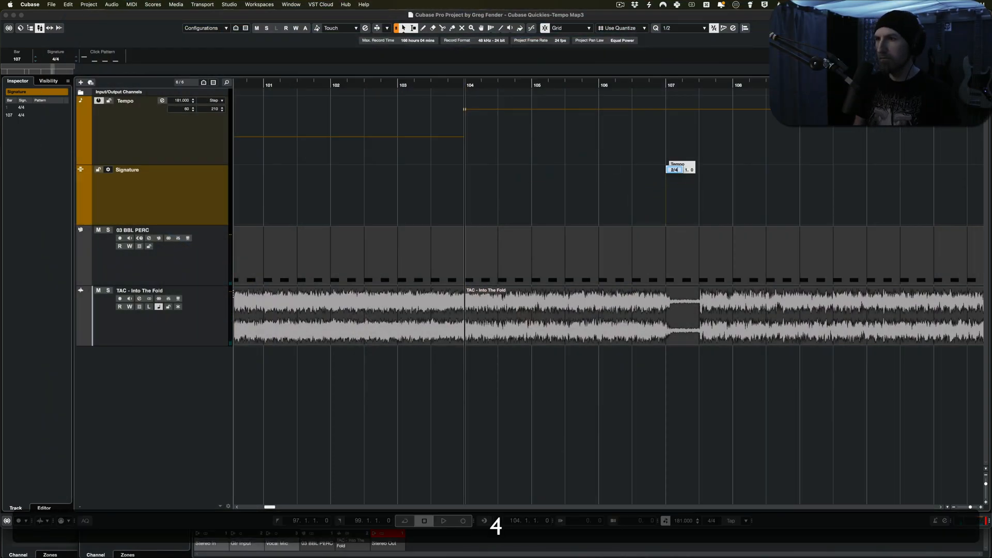
pyautogui.press('Return')
pyautogui.keyDown('alt'); pyautogui.click(701, 213); pyautogui.keyUp('alt')
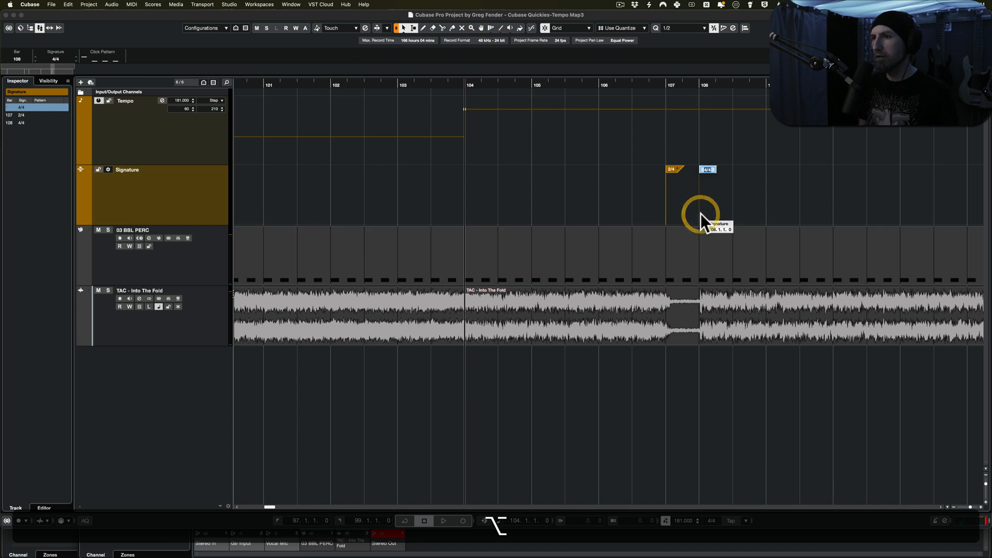
pyautogui.click(701, 213)
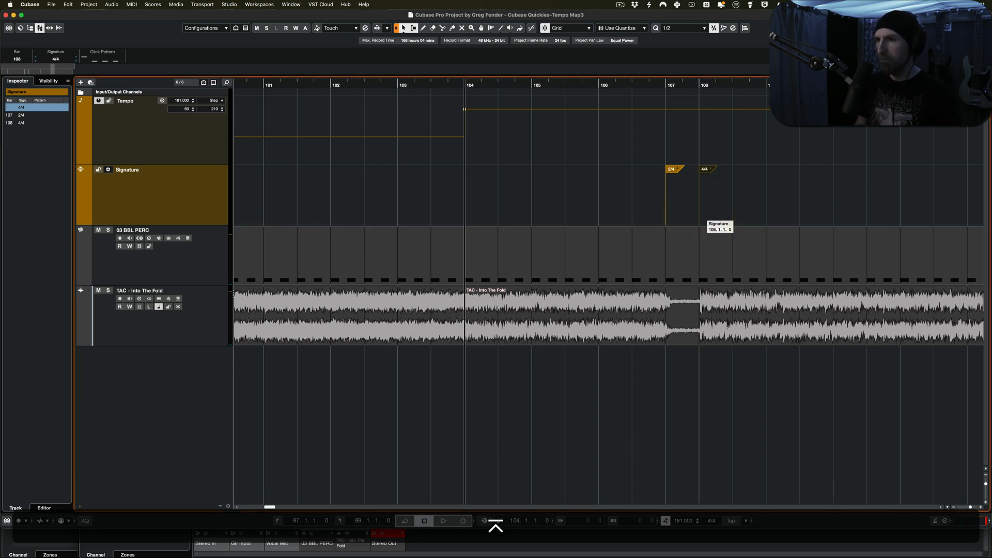
# - Play the transition from bar 101 through the 2/4 bar against the grid and check the playback start at bars 103, 102 and 105
pyautogui.click(286, 207)
pyautogui.press('space')
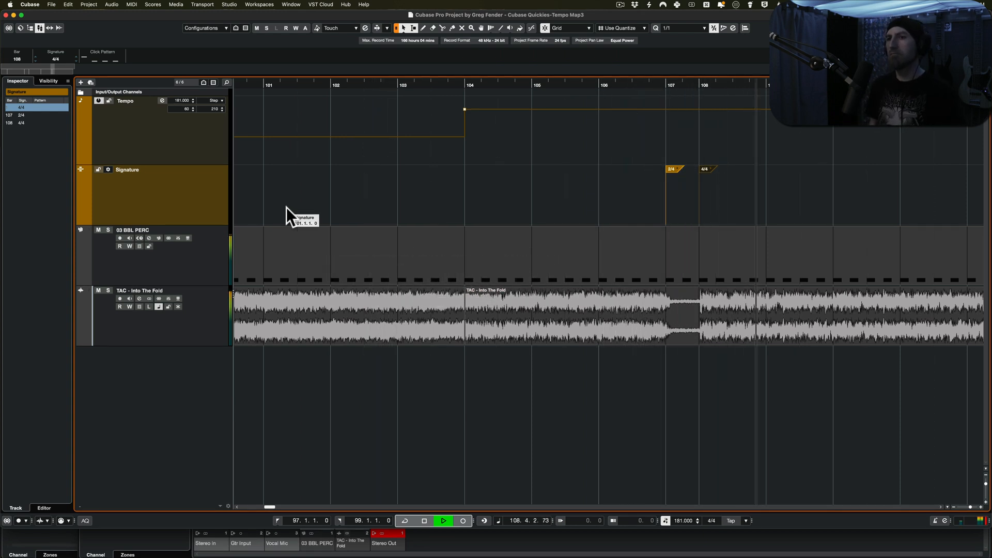
pyautogui.press('space')
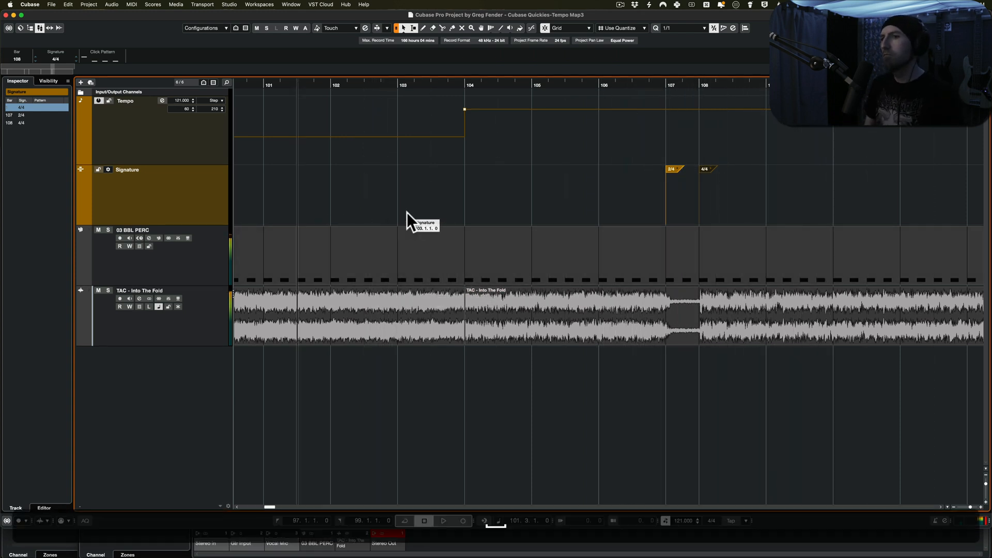
pyautogui.keyDown('shift'); pyautogui.click(380, 213); pyautogui.keyUp('shift')
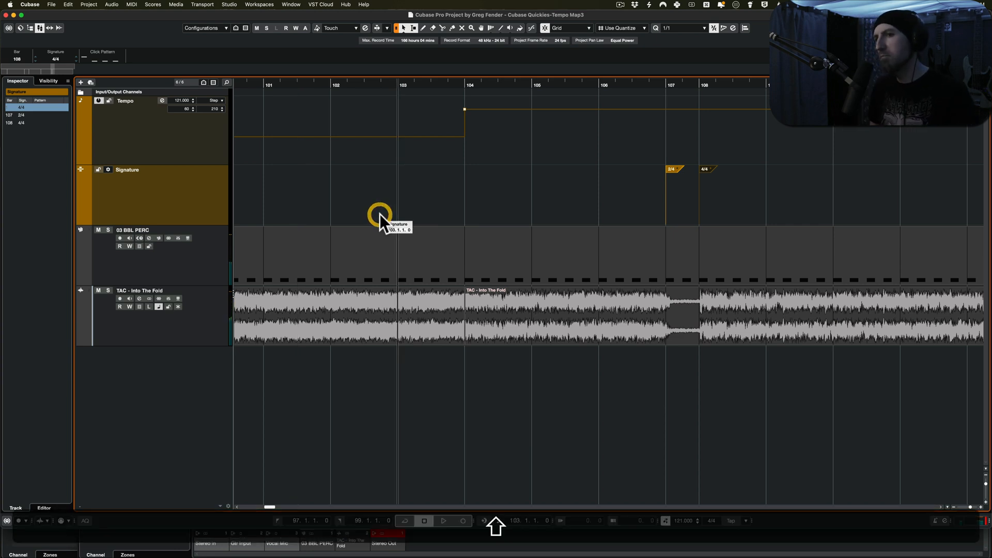
pyautogui.keyDown('shift'); pyautogui.click(351, 212); pyautogui.keyUp('shift')
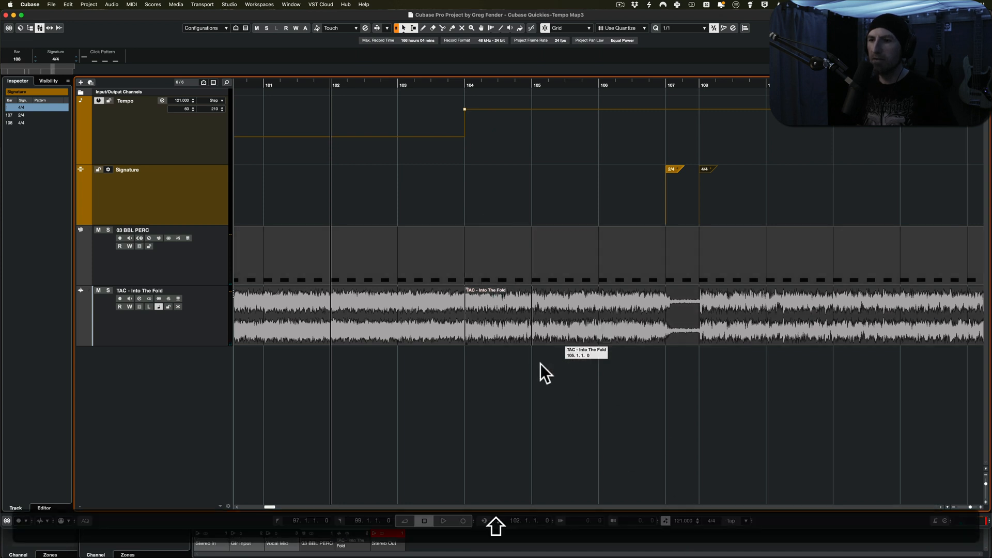
pyautogui.keyDown('shift'); pyautogui.click(529, 385); pyautogui.keyUp('shift')
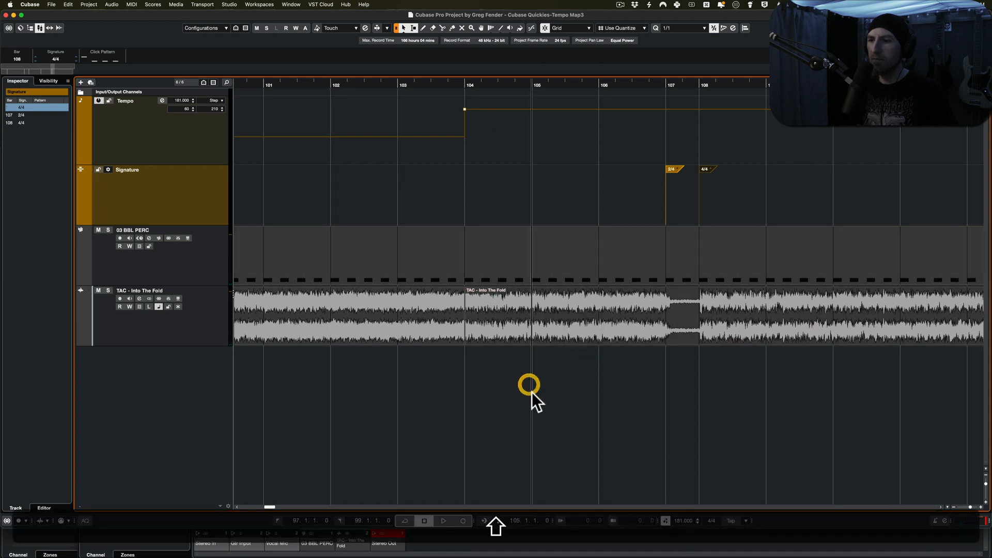
# - Play the song from bar 102 through the bar 104 tempo change and the 2/4 bar to check the grid, and stop playback
pyautogui.keyDown('shift'); pyautogui.click(542, 436); pyautogui.keyUp('shift')
pyautogui.keyDown('shift'); pyautogui.click(389, 430); pyautogui.keyUp('shift')
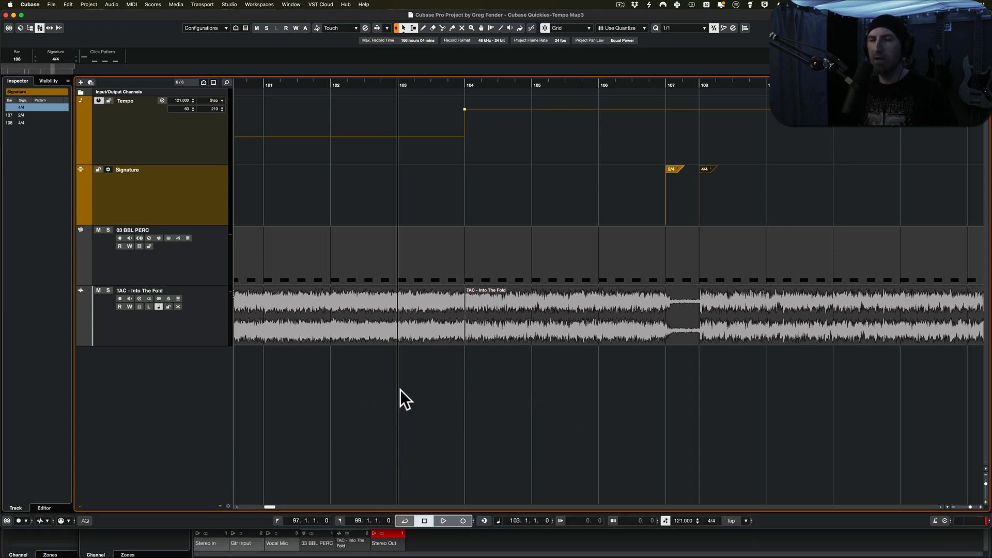
pyautogui.keyDown('shift'); pyautogui.click(298, 380); pyautogui.keyUp('shift')
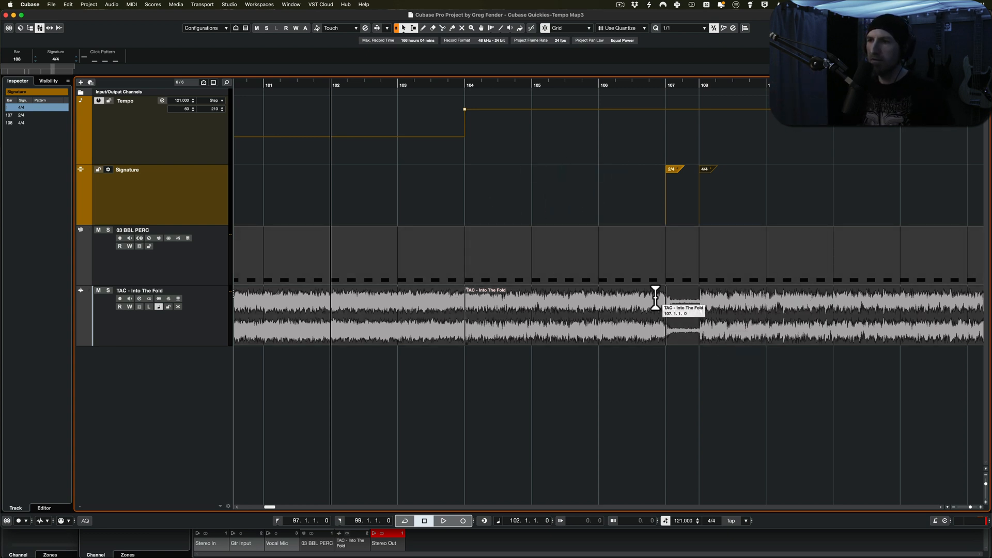
pyautogui.press('space')
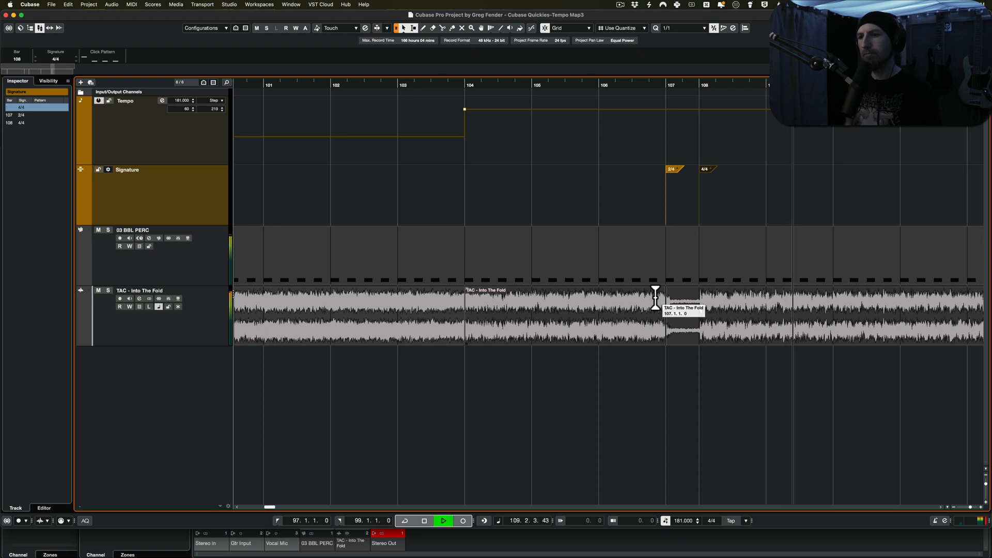
pyautogui.press('space')
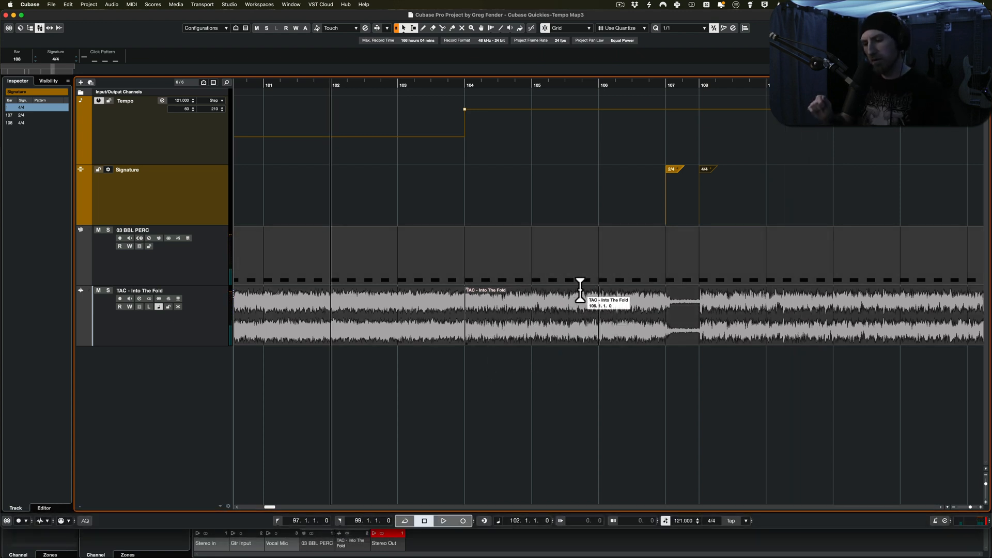
# - Move the playback start to bar 101 and play the lead-in to the bar 104 tempo change
pyautogui.click(258, 368)
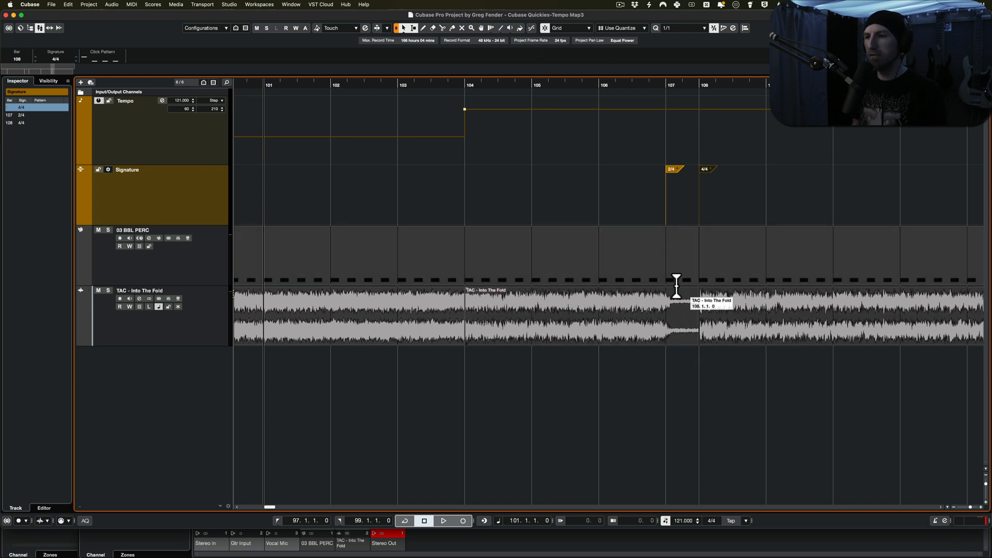
pyautogui.press('space')
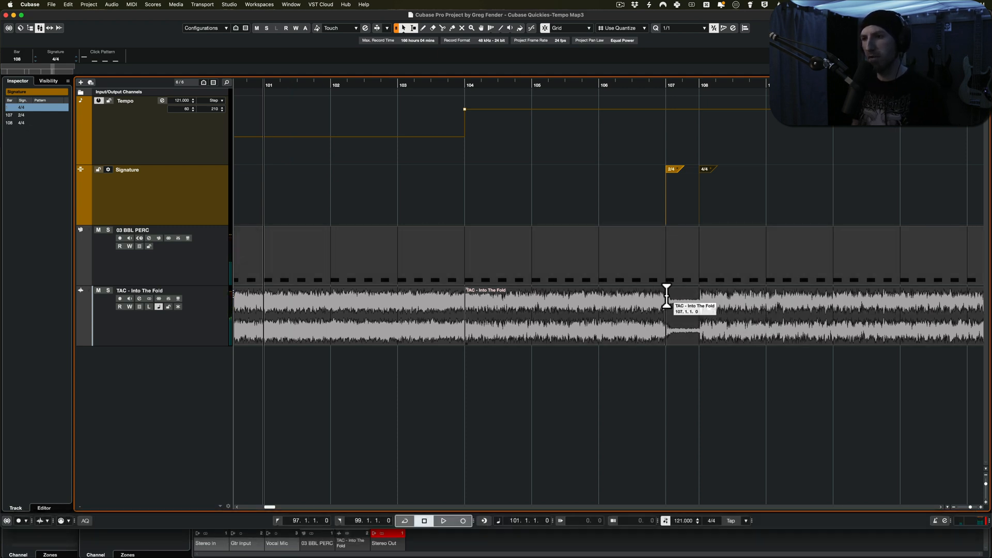
pyautogui.press('space')
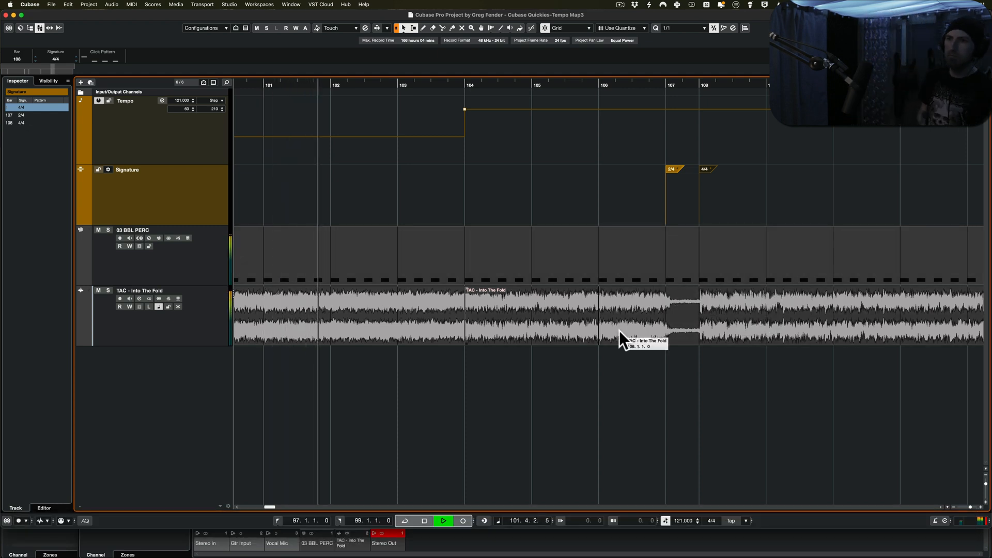